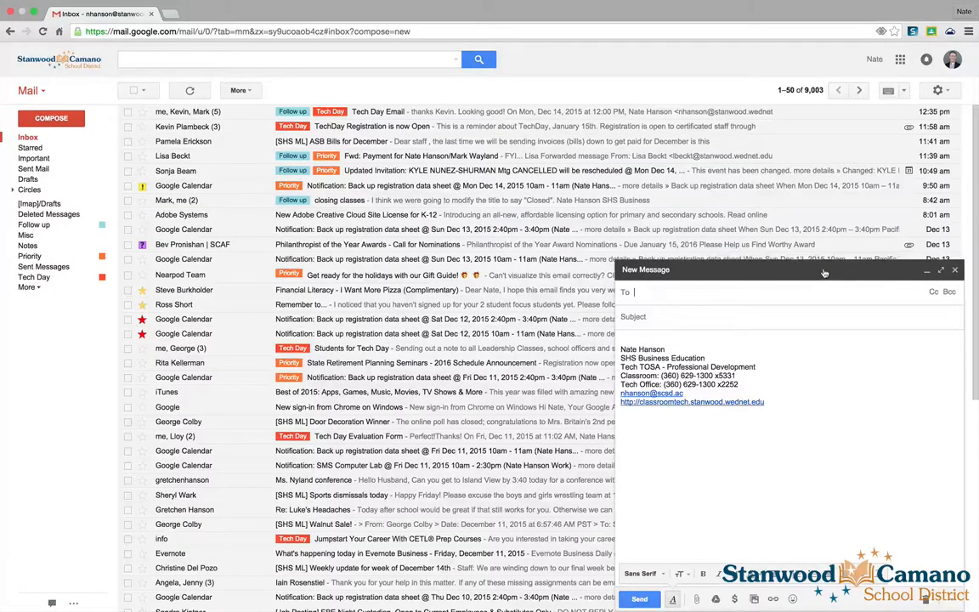
pyautogui.click(942, 272)
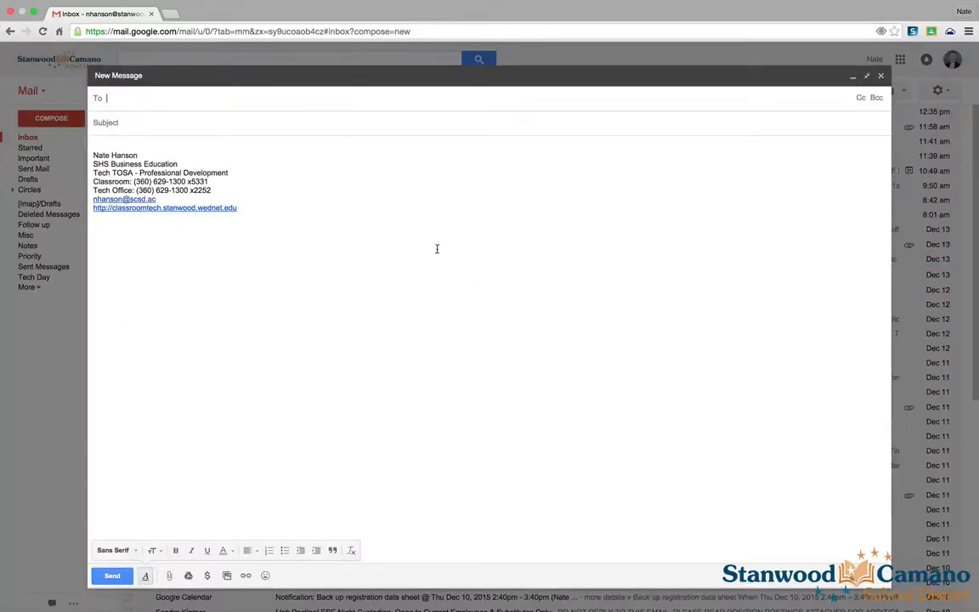
pyautogui.click(867, 79)
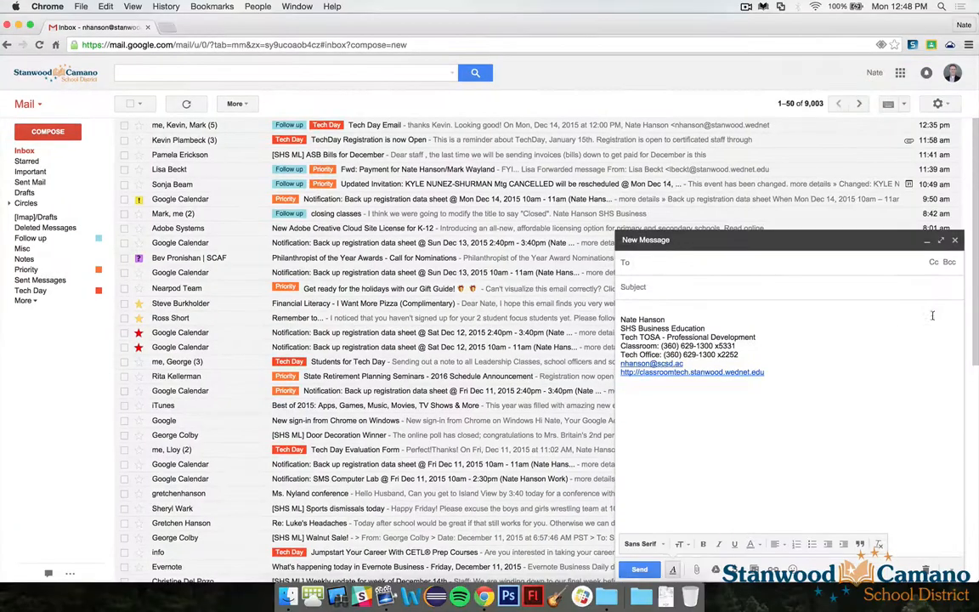
pyautogui.keyDown('shift'); pyautogui.click(942, 246); pyautogui.keyUp('shift')
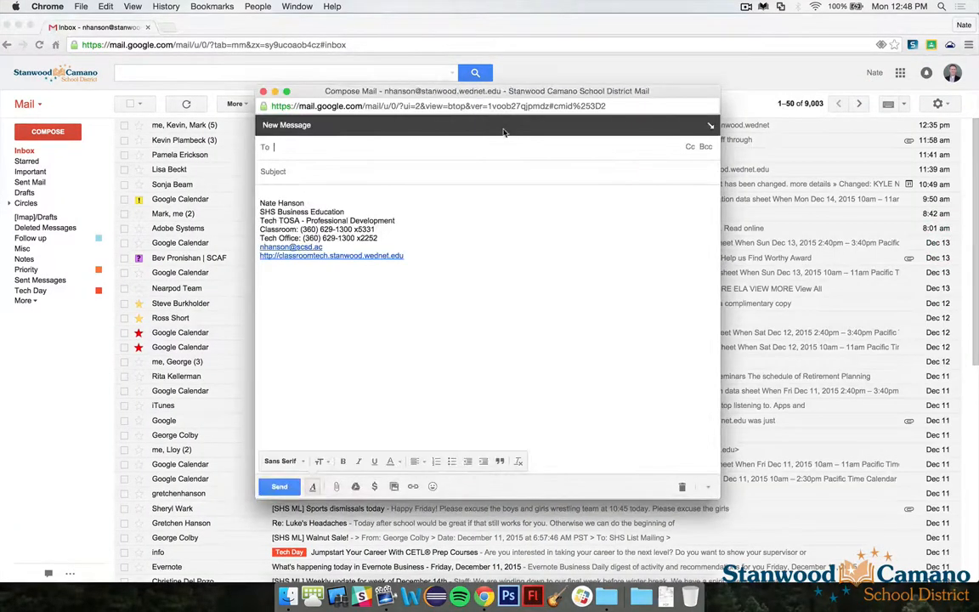
pyautogui.moveTo(413, 88); pyautogui.dragTo(350, 95)
pyautogui.moveTo(612, 506); pyautogui.dragTo(727, 530)
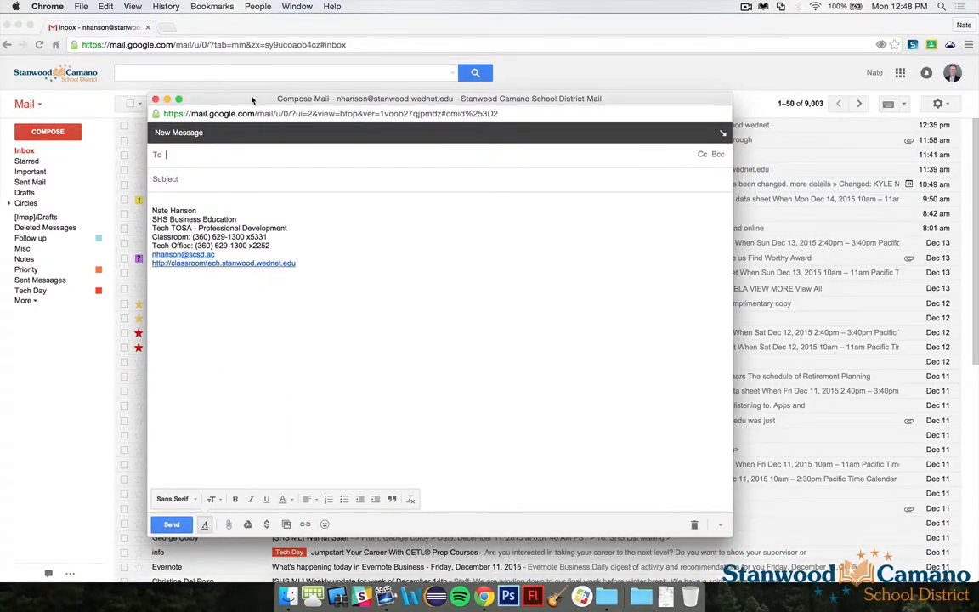
pyautogui.moveTo(229, 91); pyautogui.dragTo(273, 89)
pyautogui.click(296, 7)
pyautogui.click(302, 7)
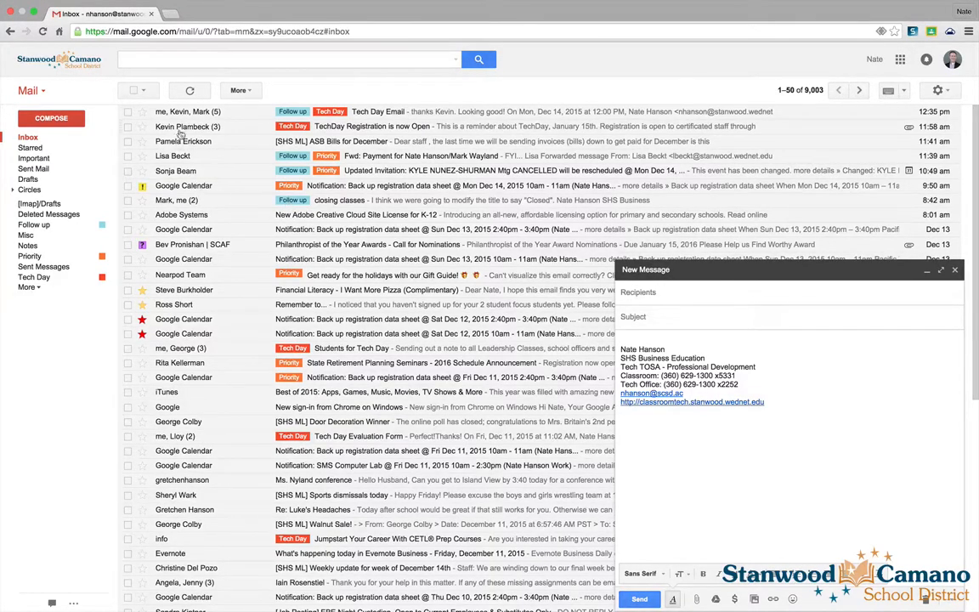
# - Open the Back up registration data sheet calendar email and reduce the compose windows to one docked message
pyautogui.click(162, 184)
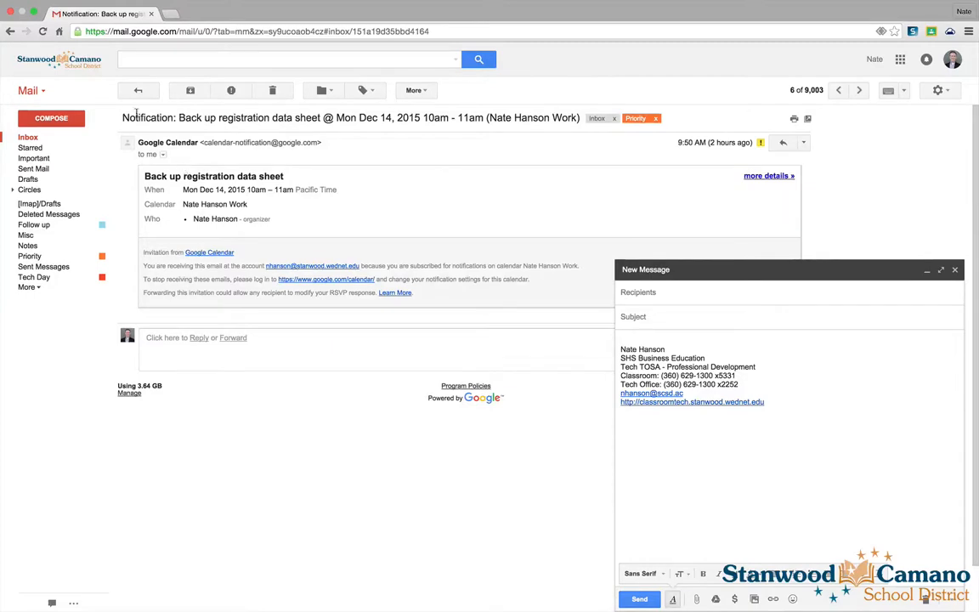
pyautogui.click(51, 118)
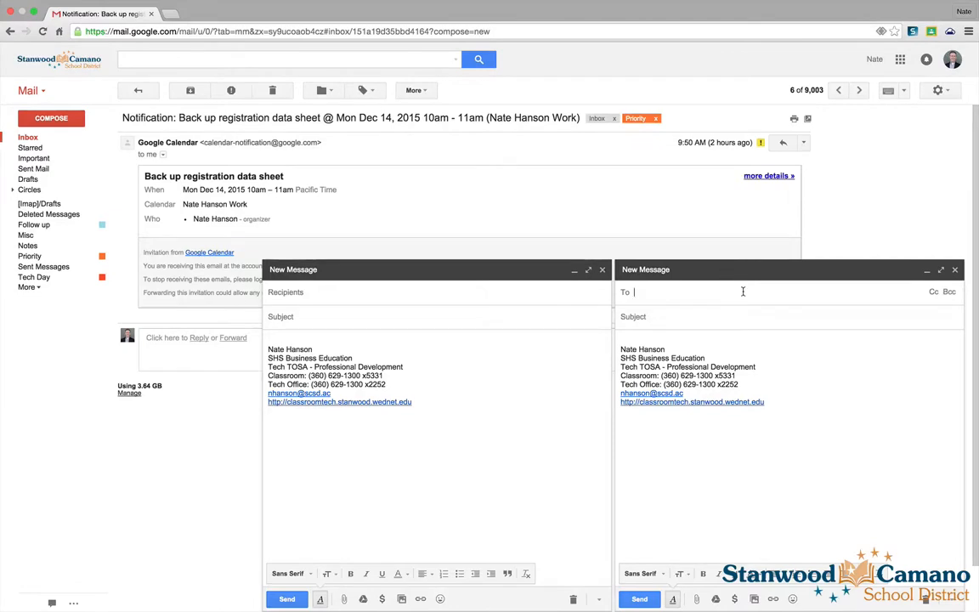
pyautogui.click(574, 270)
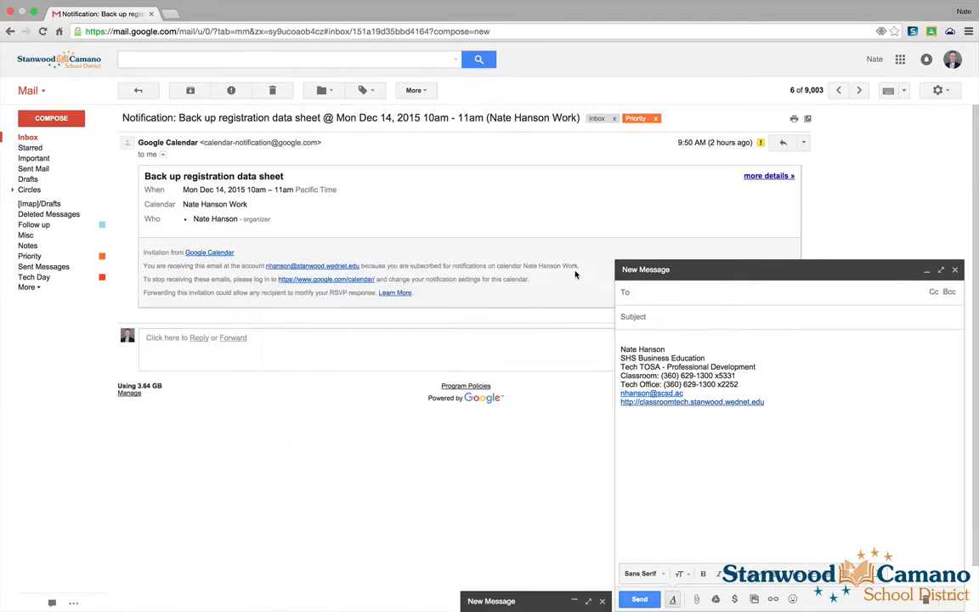
pyautogui.click(587, 601)
pyautogui.click(867, 76)
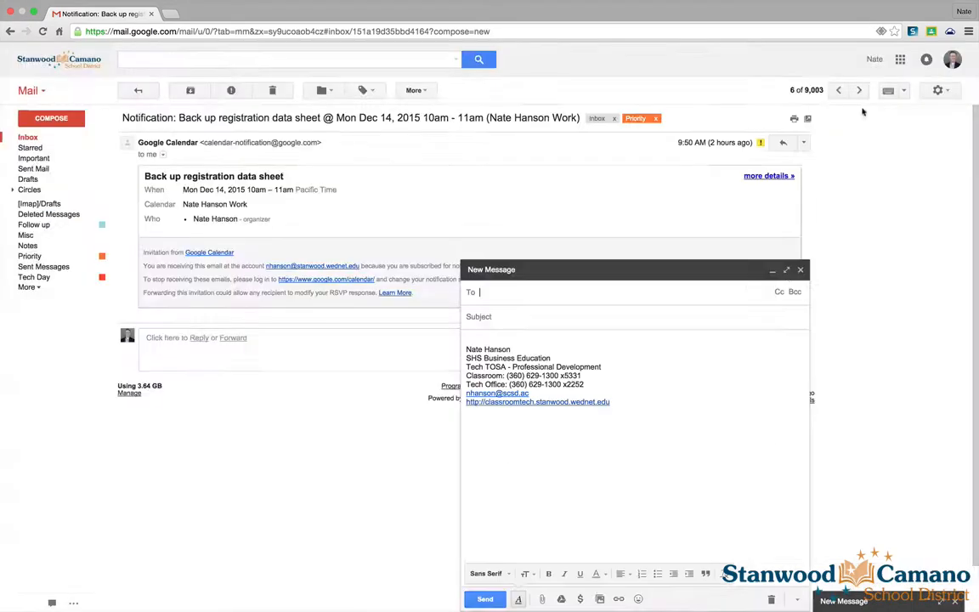
pyautogui.click(800, 270)
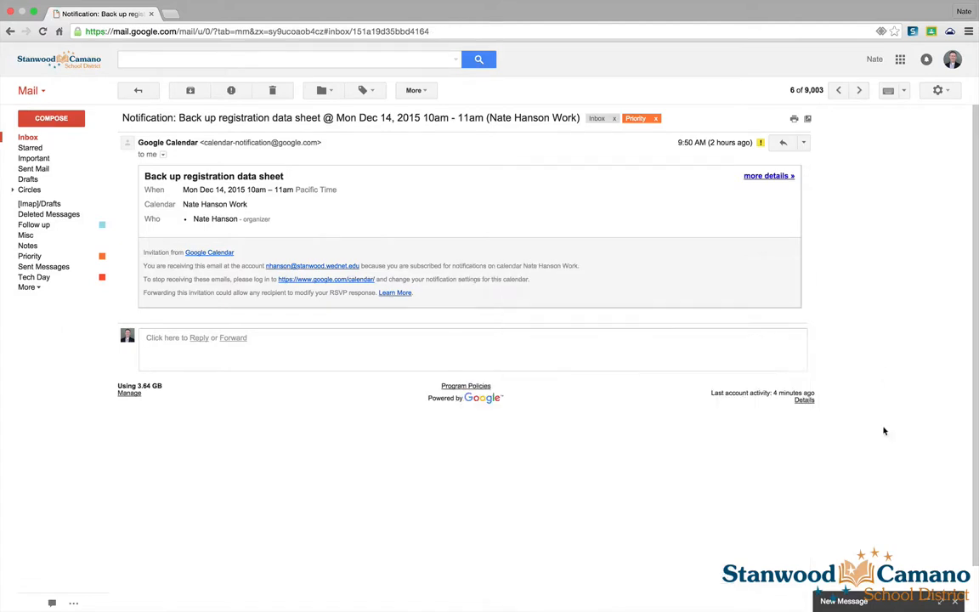
pyautogui.click(928, 601)
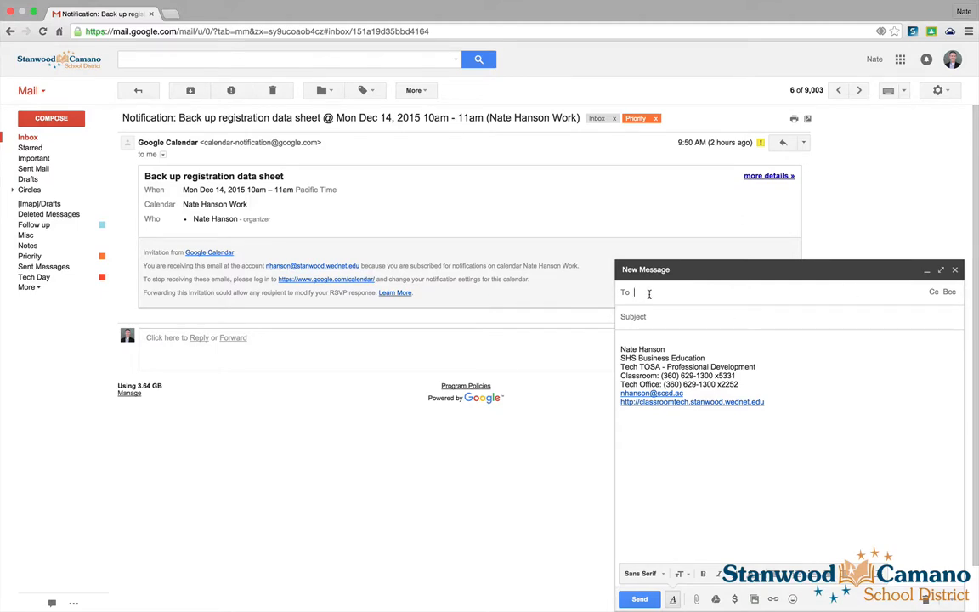
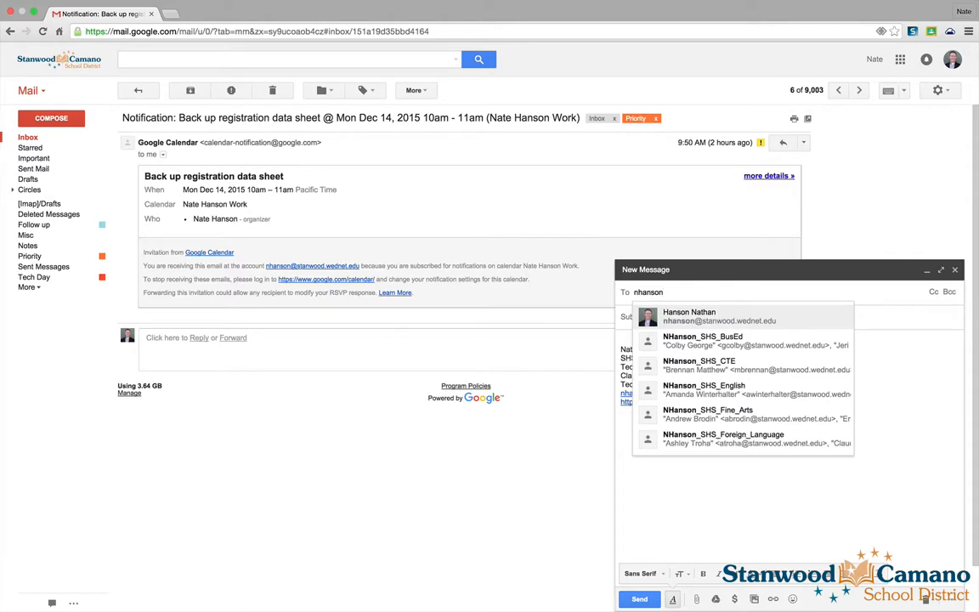
# - Address the draft to the autocompleted contact and add Cc and Bcc lines
pyautogui.press('Return')
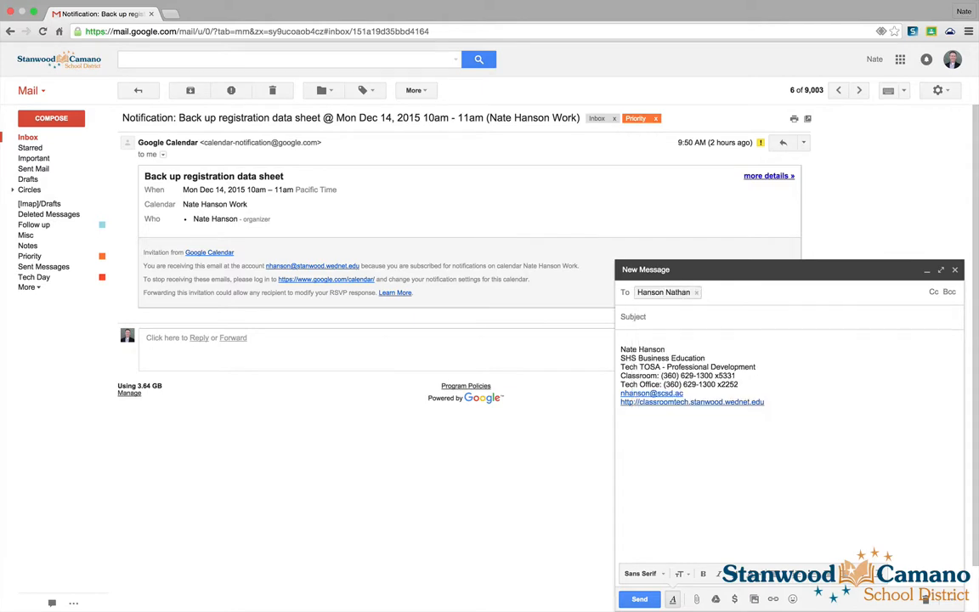
pyautogui.click(933, 292)
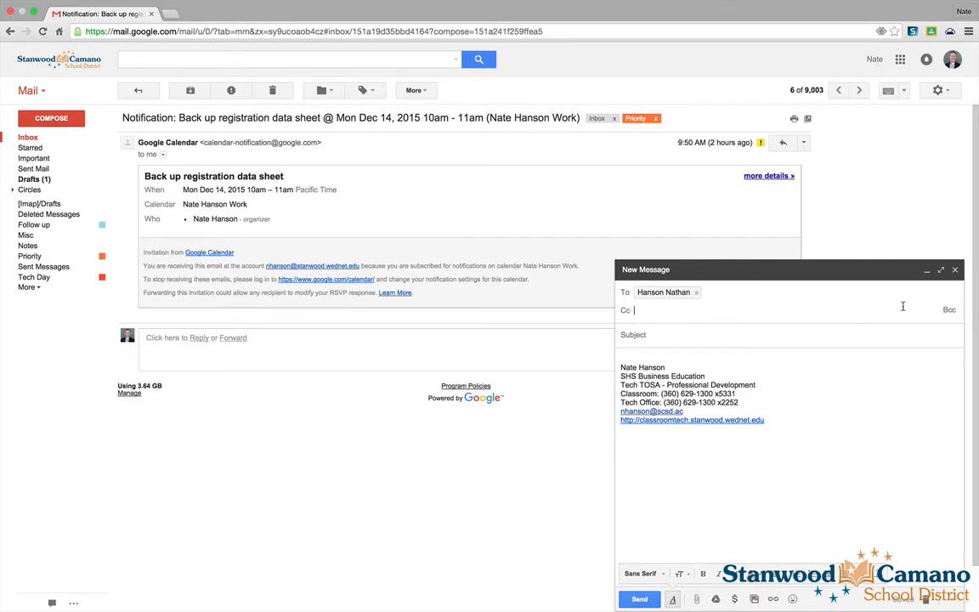
pyautogui.click(949, 311)
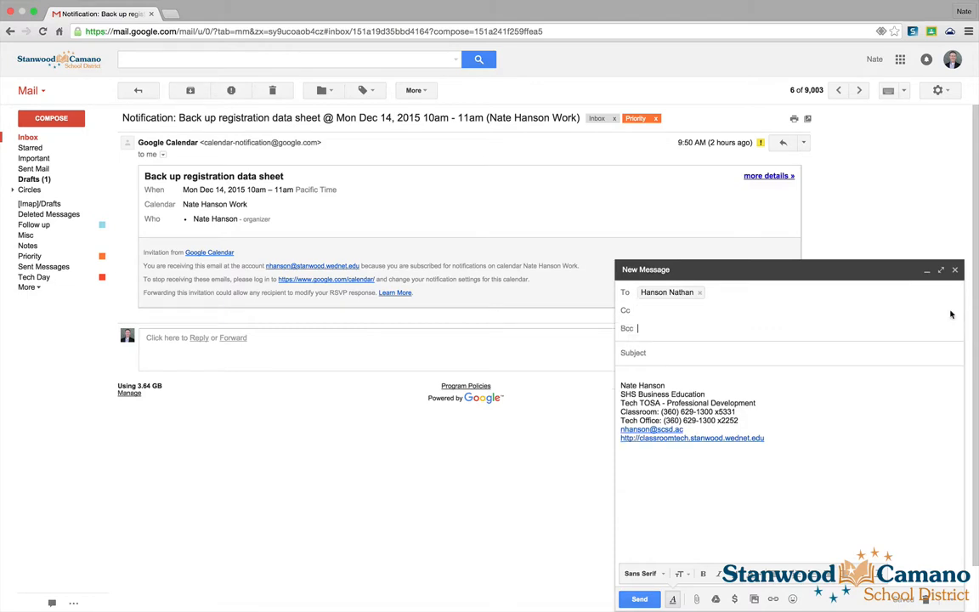
pyautogui.click(645, 328)
pyautogui.click(648, 352)
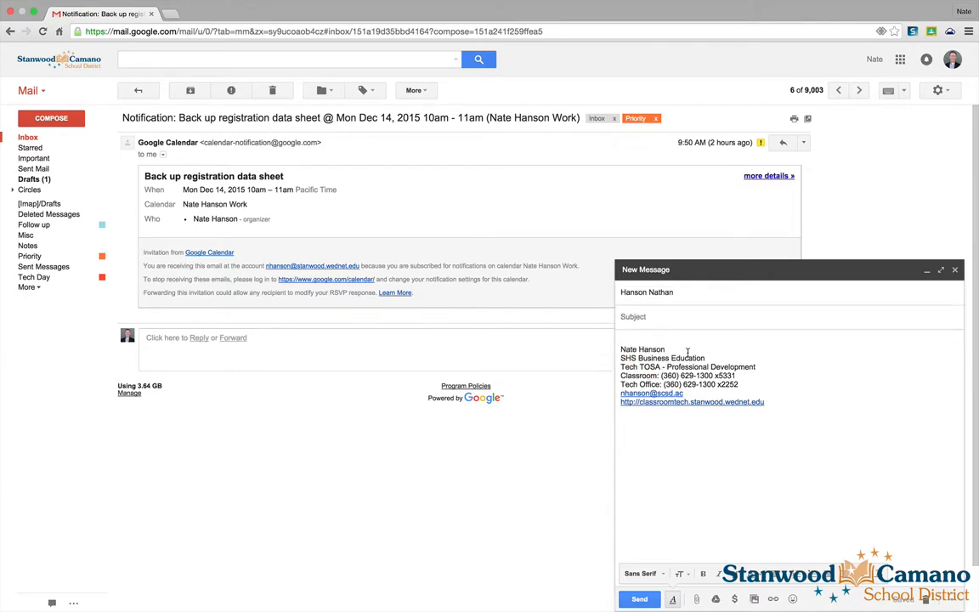
# - Enter the subject 'Test message...' and the body line 'Main body of message'
pyautogui.write('Test message...')
pyautogui.click(634, 335)
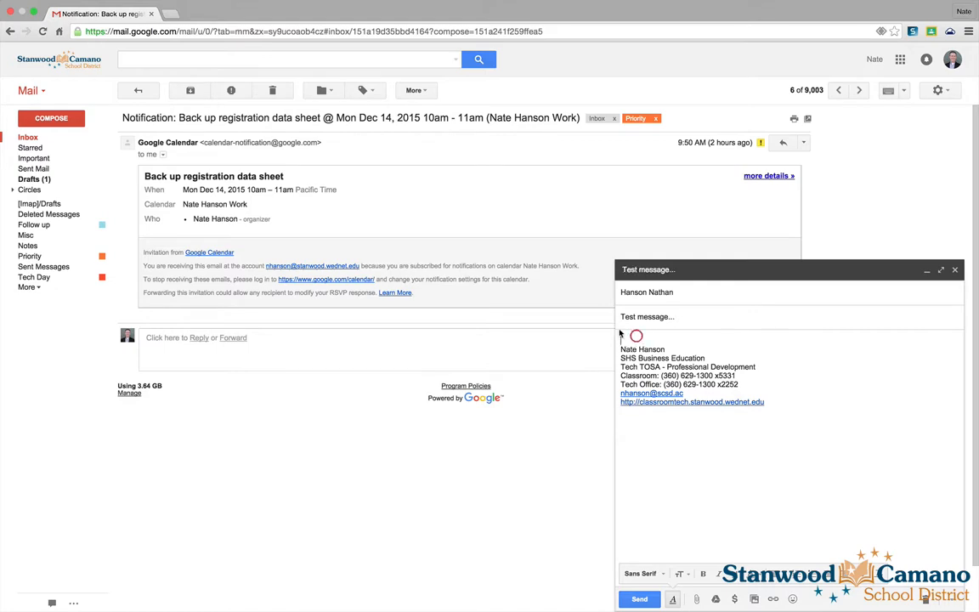
pyautogui.write('Main')
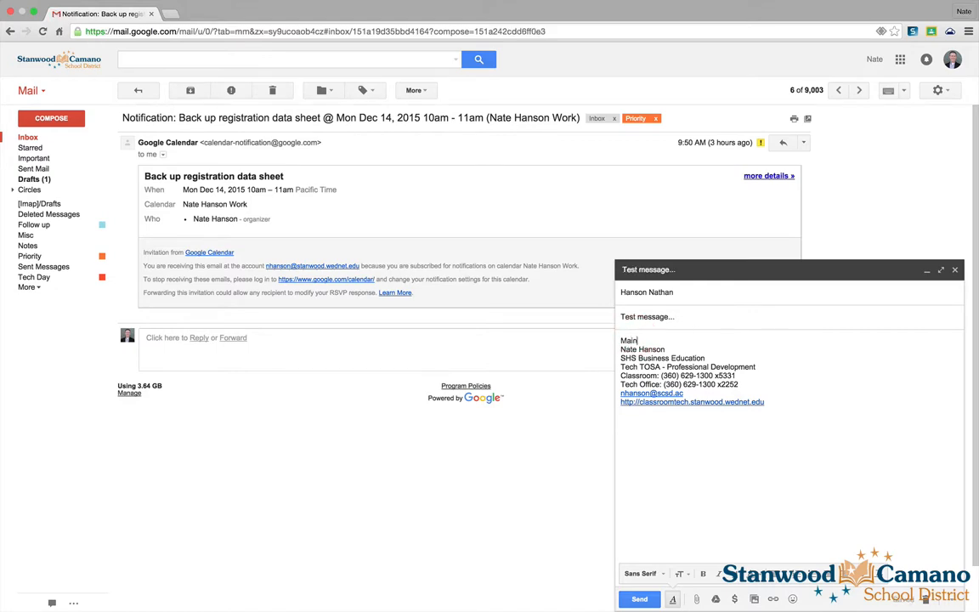
pyautogui.write(' body of message')
pyautogui.press('Return')
pyautogui.press('Return')
pyautogui.press('Return')
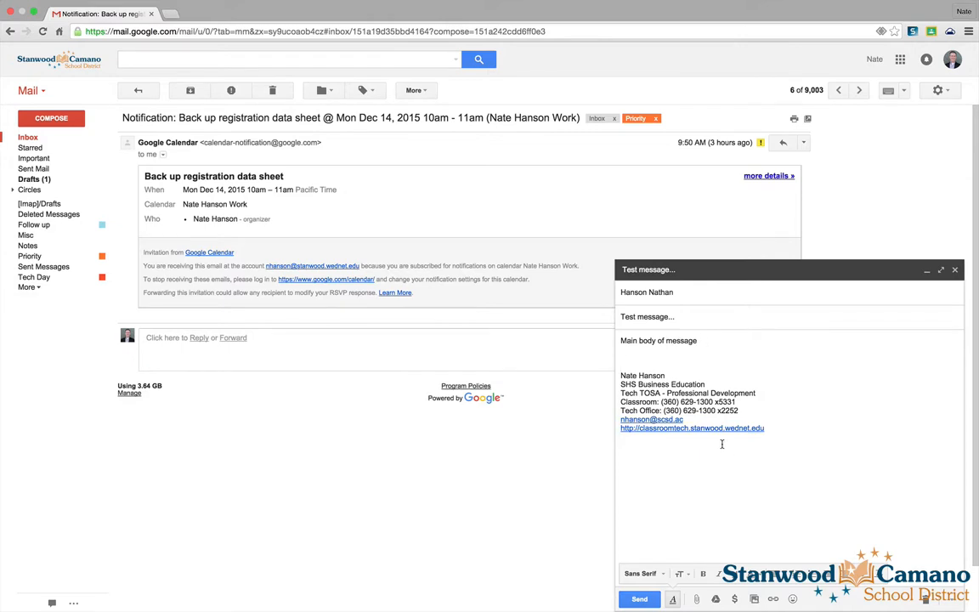
pyautogui.press('Up')
pyautogui.press('Up')
pyautogui.click(674, 602)
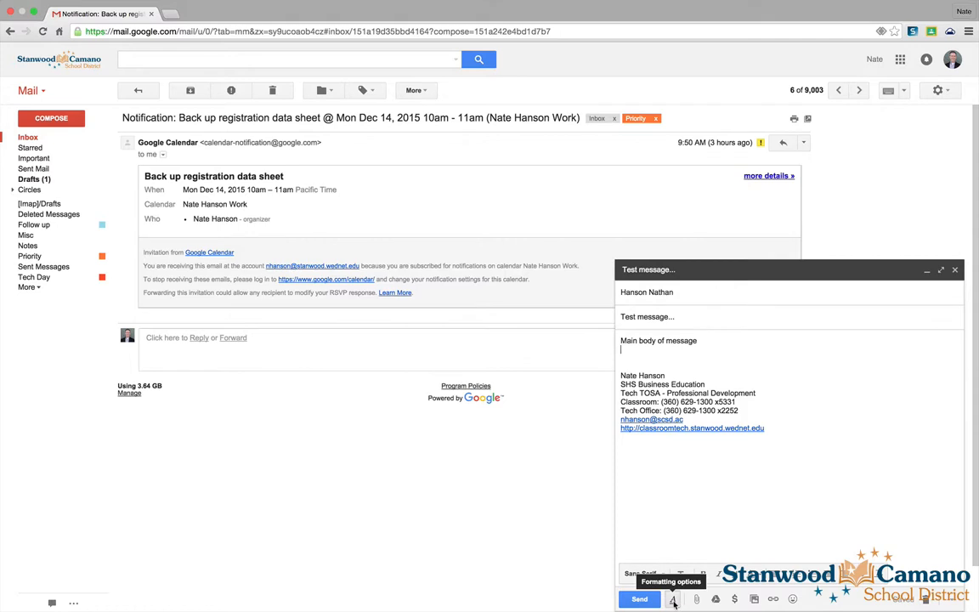
# - Browse the font, text size and colour menus in the formatting bar without changing anything
pyautogui.click(674, 602)
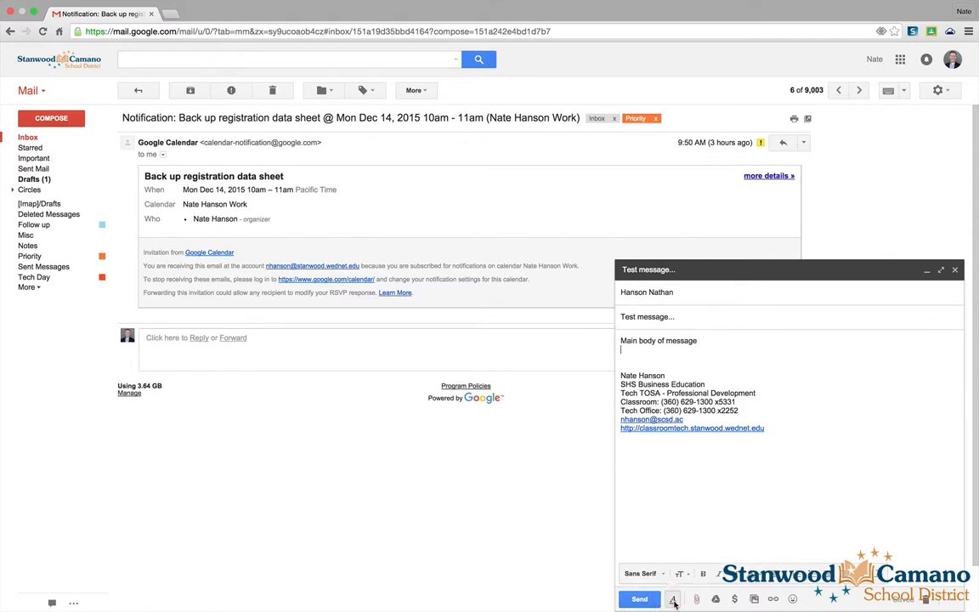
pyautogui.click(650, 573)
pyautogui.click(662, 575)
pyautogui.click(679, 574)
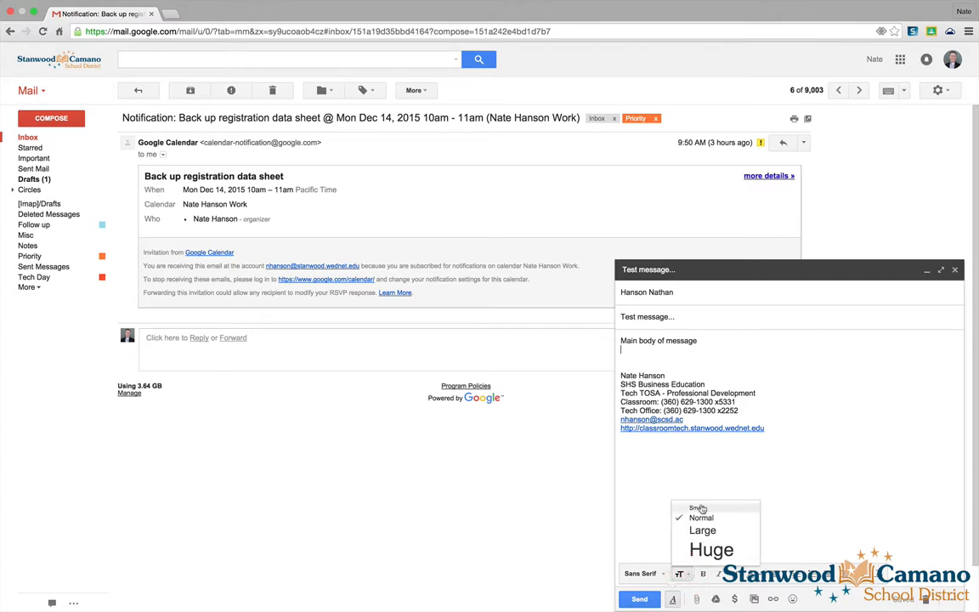
pyautogui.click(686, 576)
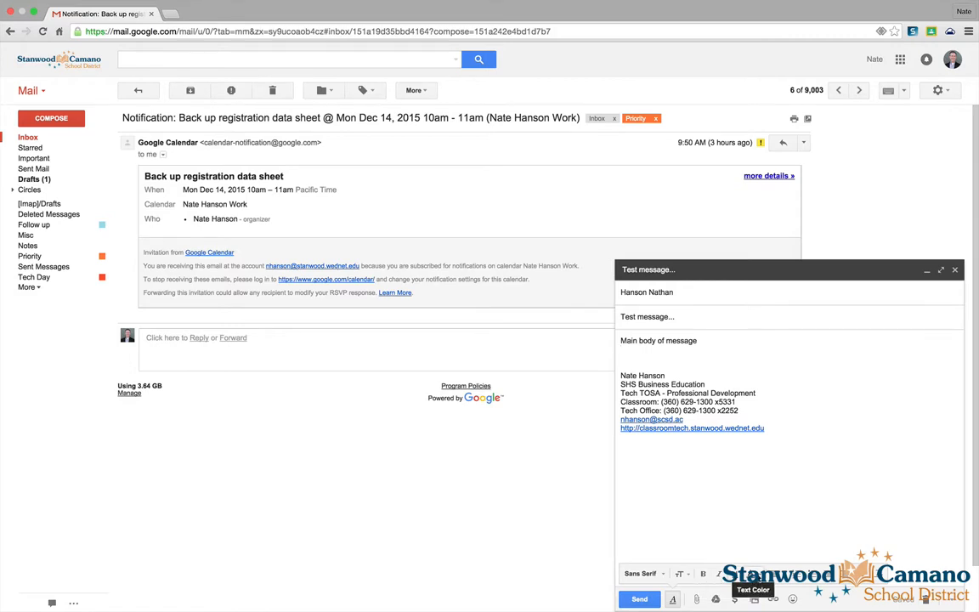
pyautogui.click(753, 574)
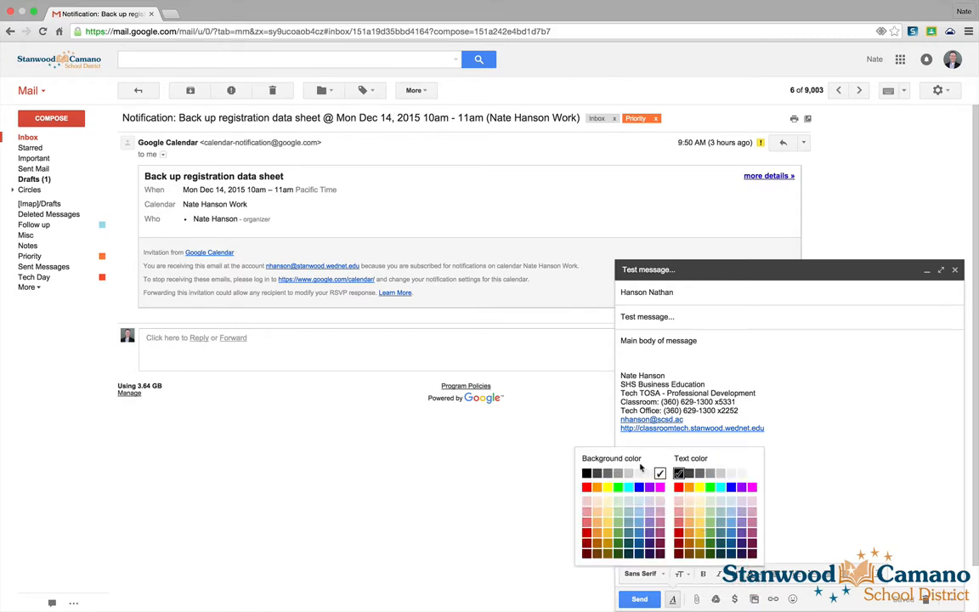
pyautogui.click(827, 481)
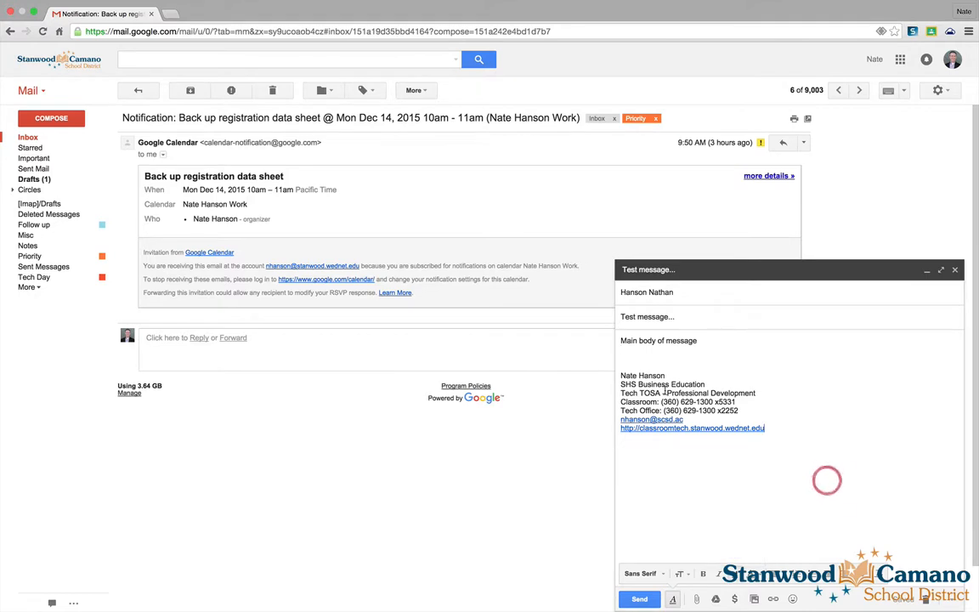
# - Give the word 'message' a yellow highlight and red text colour
pyautogui.doubleClick(668, 340)
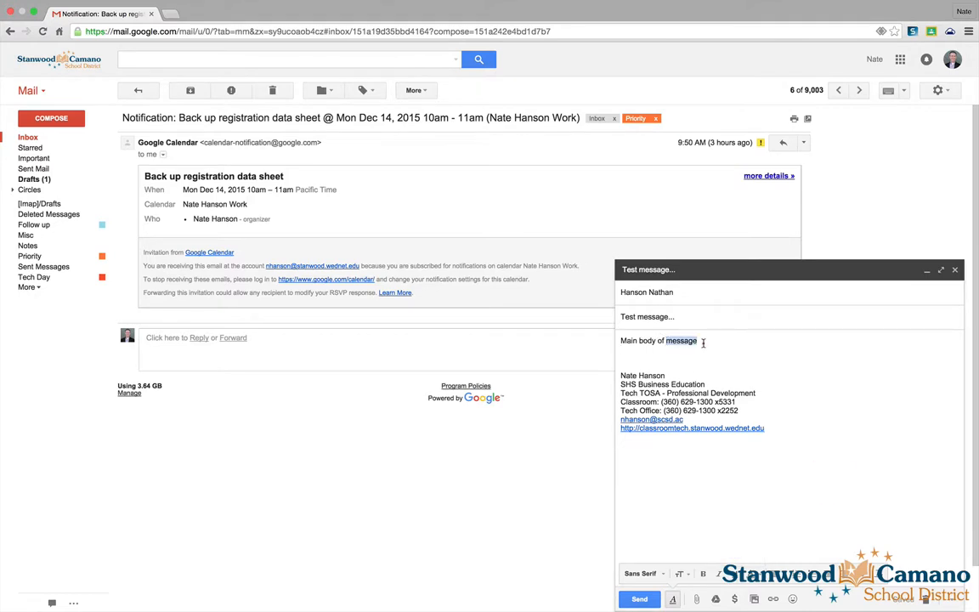
pyautogui.click(753, 576)
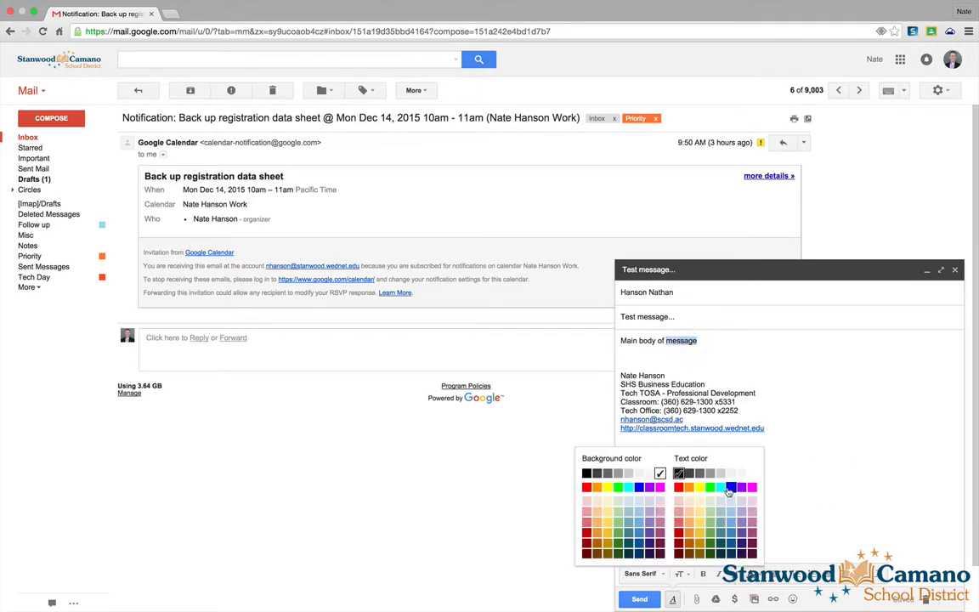
pyautogui.click(609, 489)
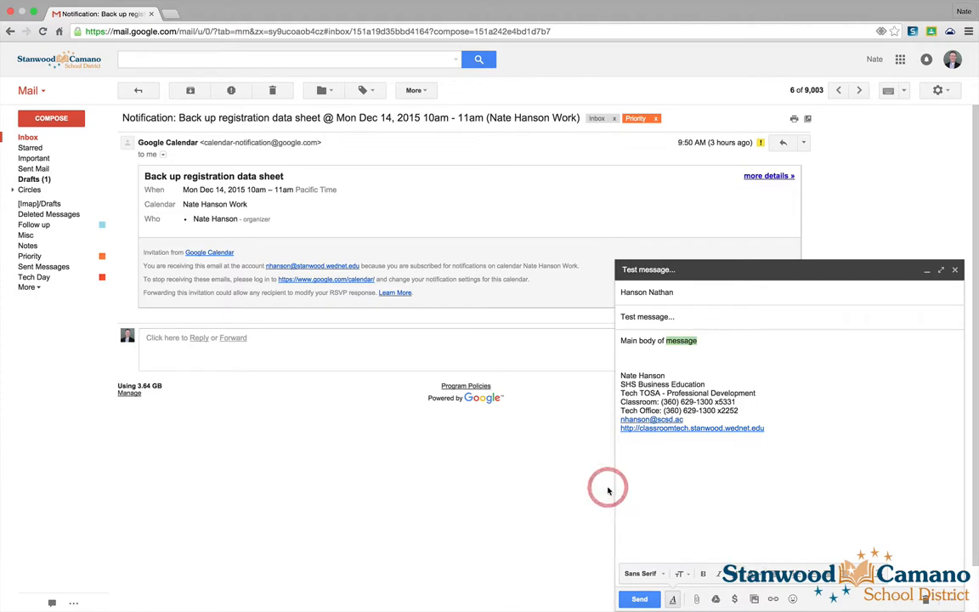
pyautogui.click(733, 520)
pyautogui.doubleClick(681, 340)
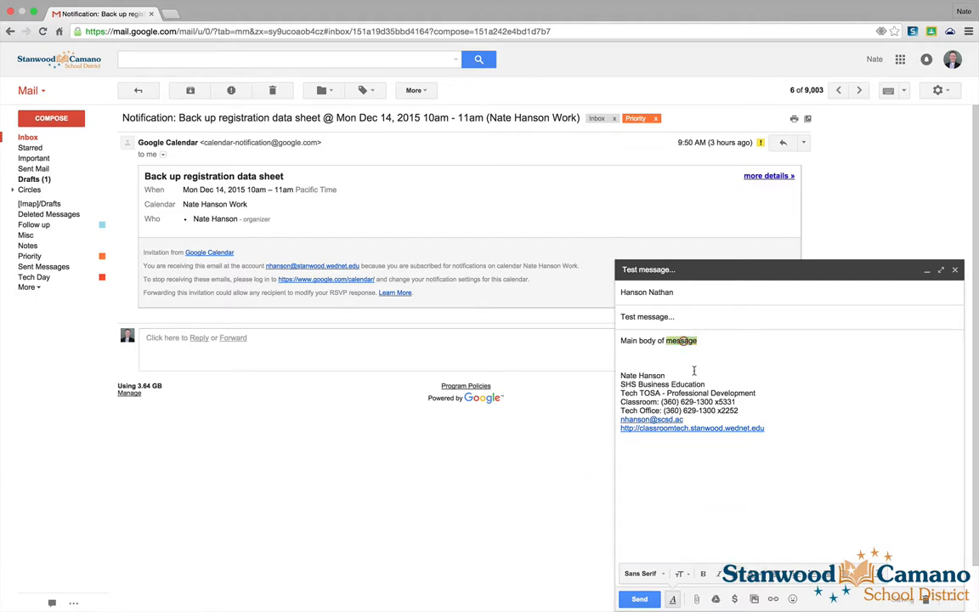
pyautogui.click(673, 599)
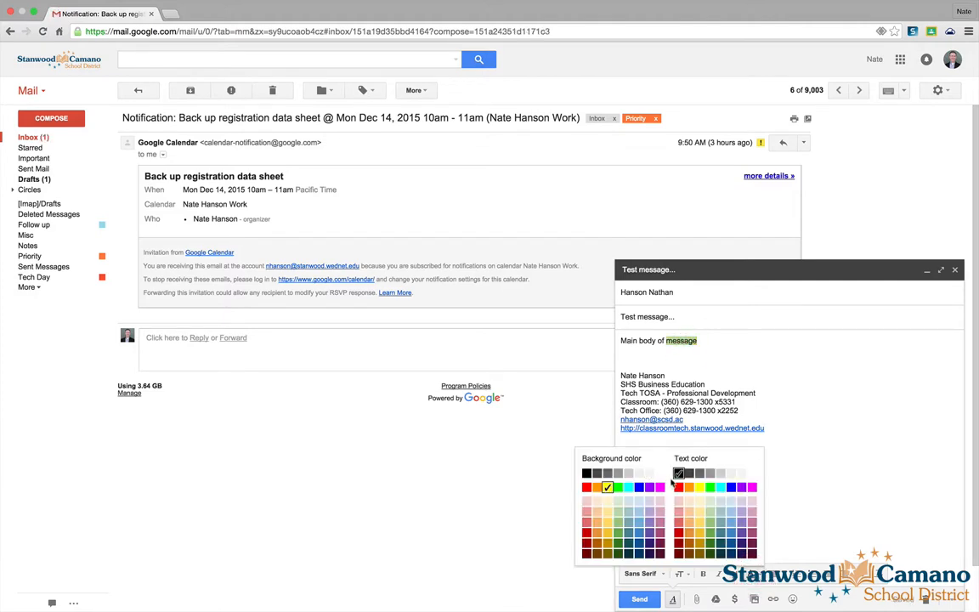
pyautogui.click(678, 487)
pyautogui.click(704, 343)
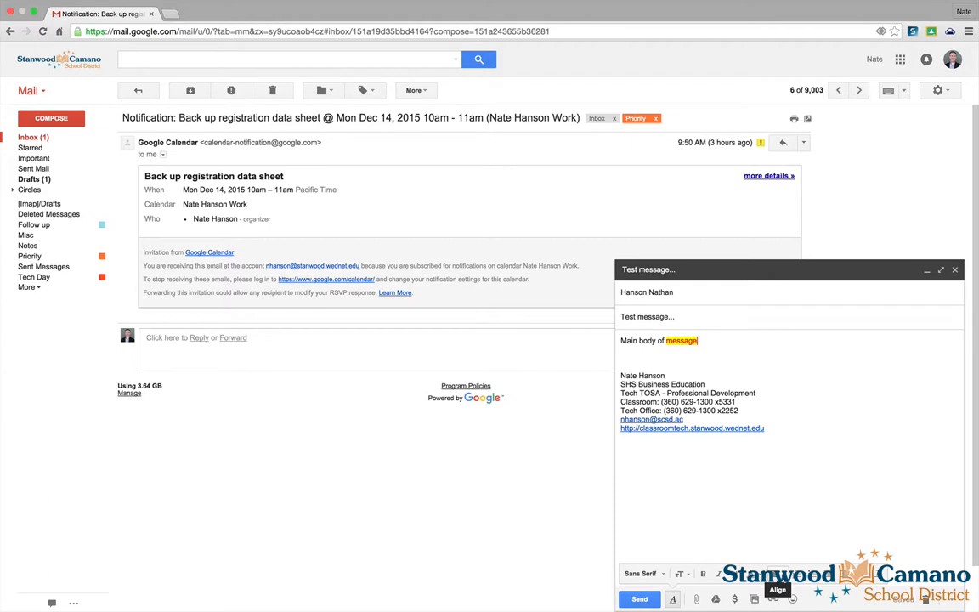
pyautogui.click(776, 575)
pyautogui.click(778, 541)
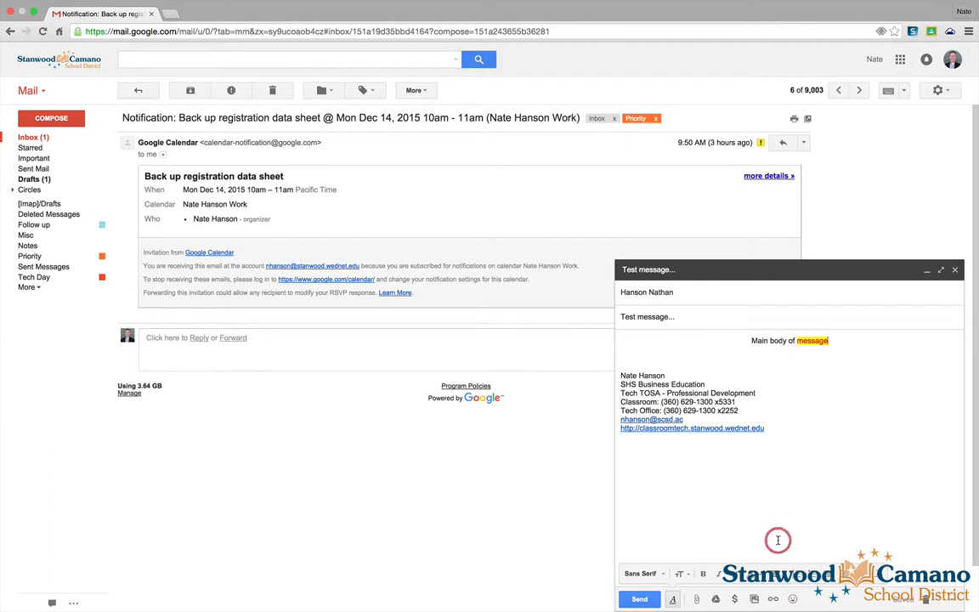
pyautogui.click(776, 575)
pyautogui.click(778, 558)
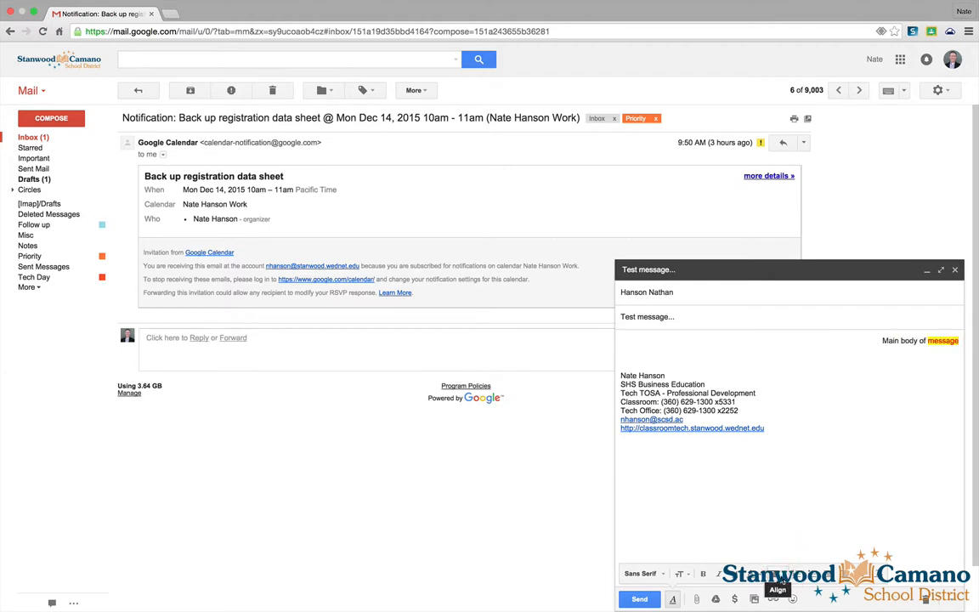
pyautogui.click(777, 577)
pyautogui.click(780, 524)
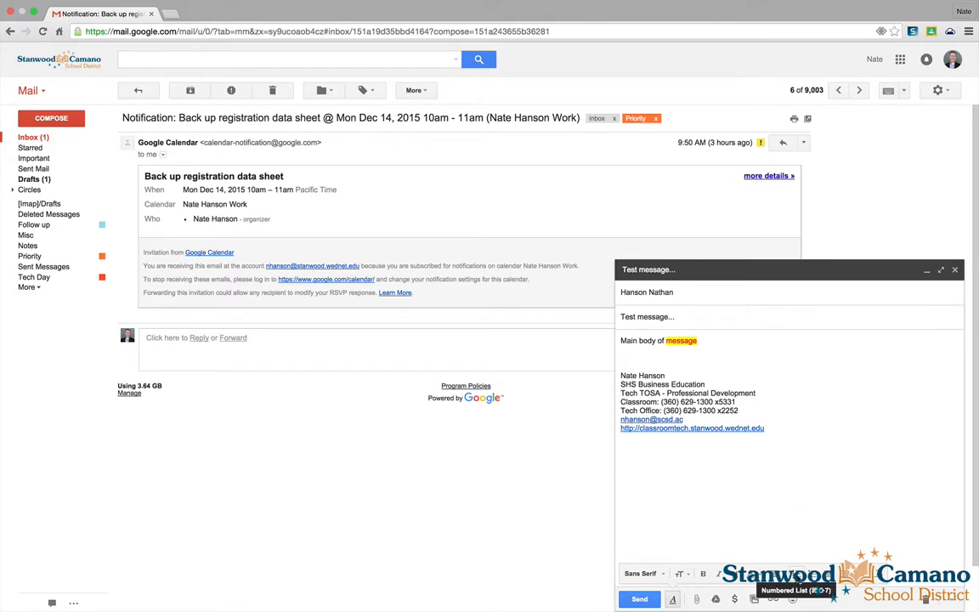
pyautogui.click(797, 576)
pyautogui.click(813, 575)
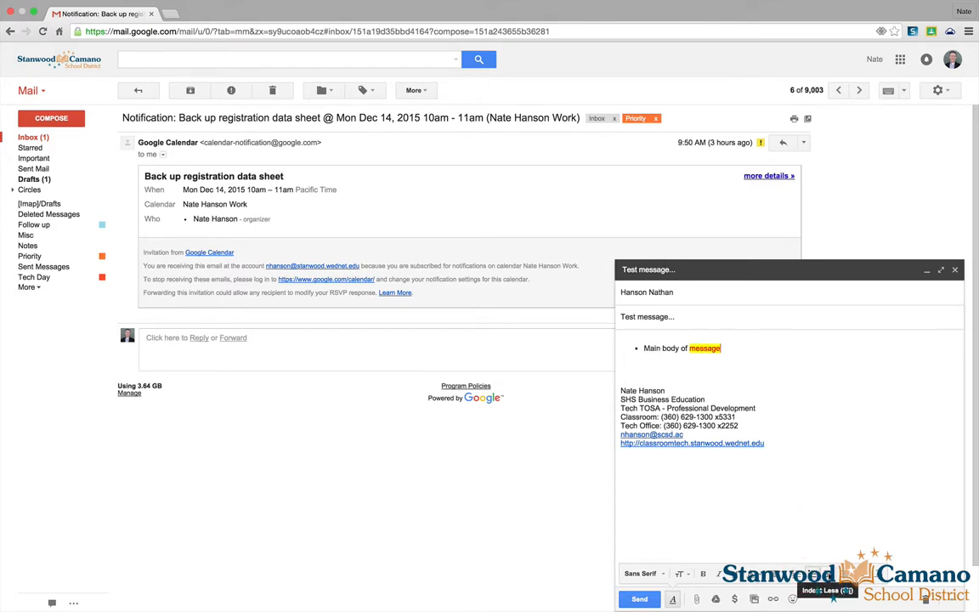
pyautogui.click(844, 574)
pyautogui.click(844, 574)
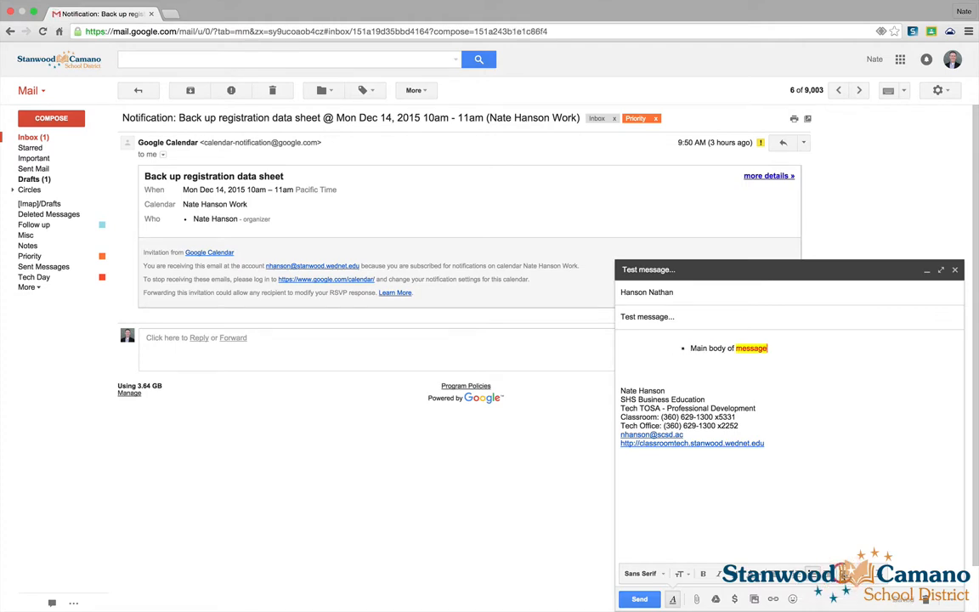
pyautogui.click(828, 575)
pyautogui.click(828, 575)
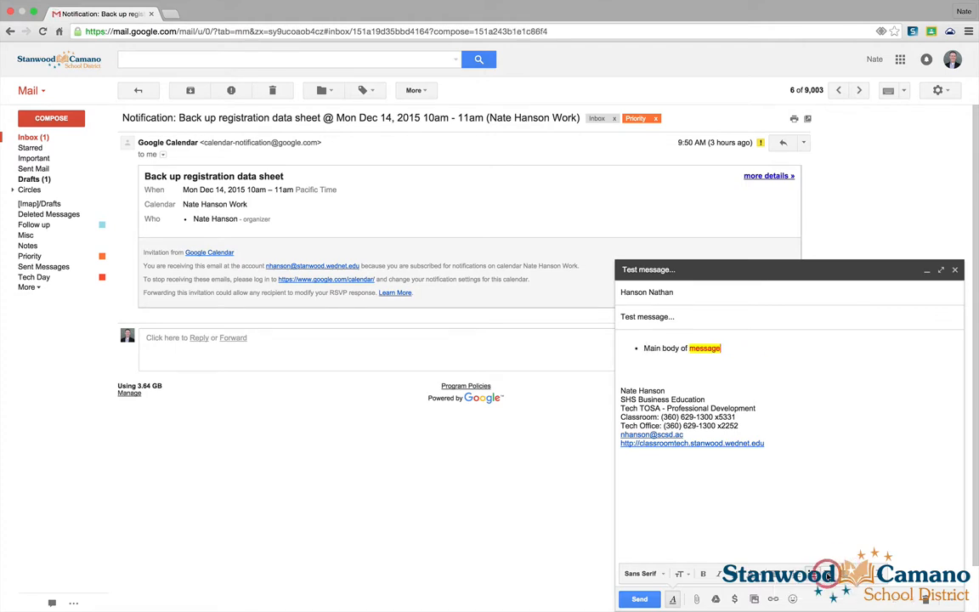
pyautogui.click(827, 576)
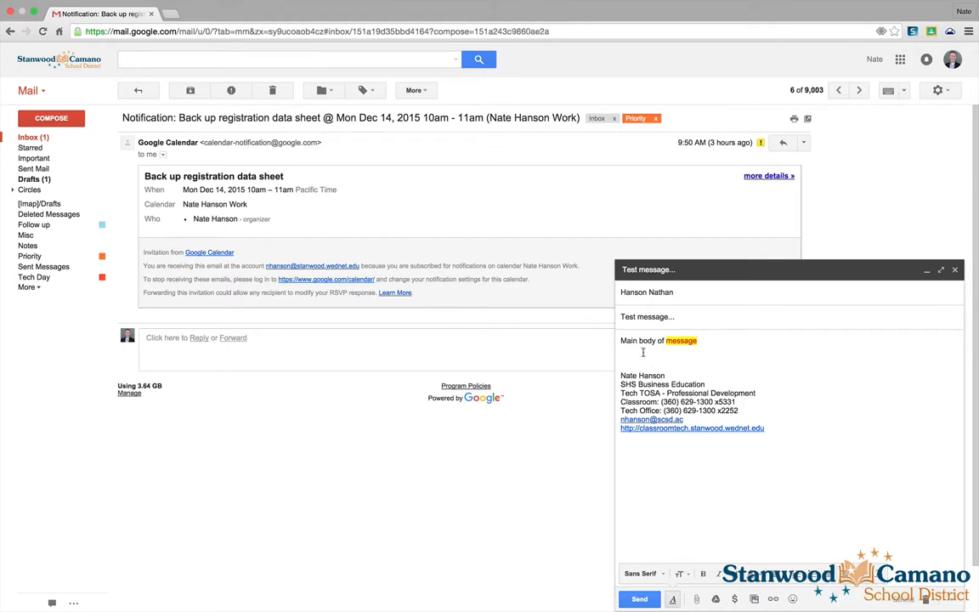
# - Replace the quoted 'Main body of message' line with plain 'Some text with formatting...' text
pyautogui.moveTo(621, 342); pyautogui.dragTo(715, 345)
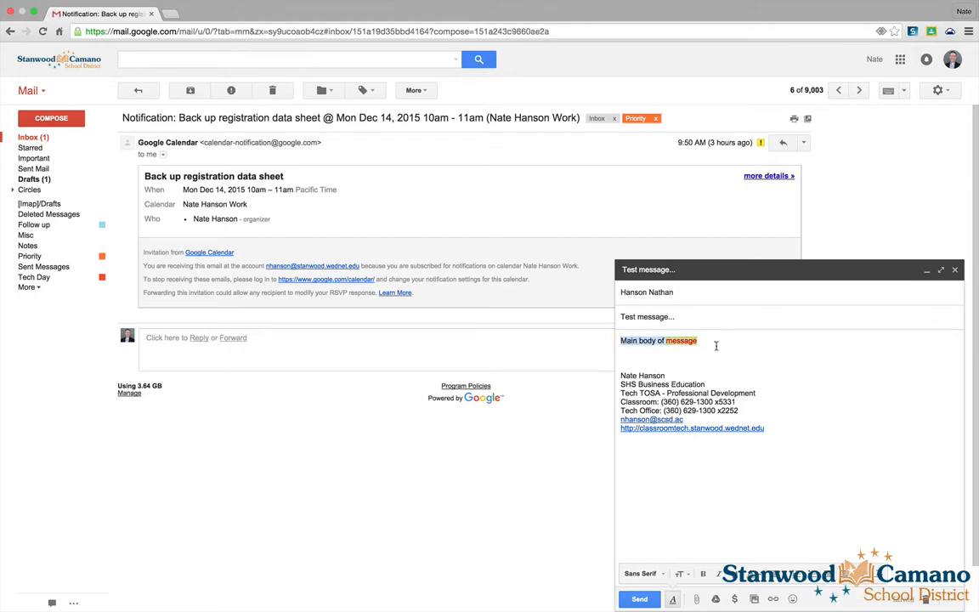
pyautogui.click(858, 574)
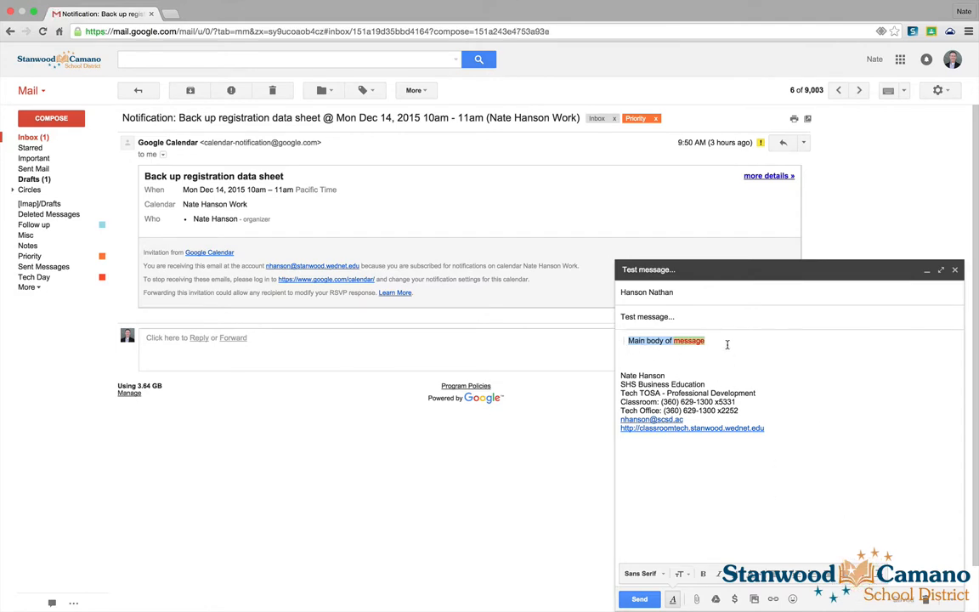
pyautogui.press('BackSpace')
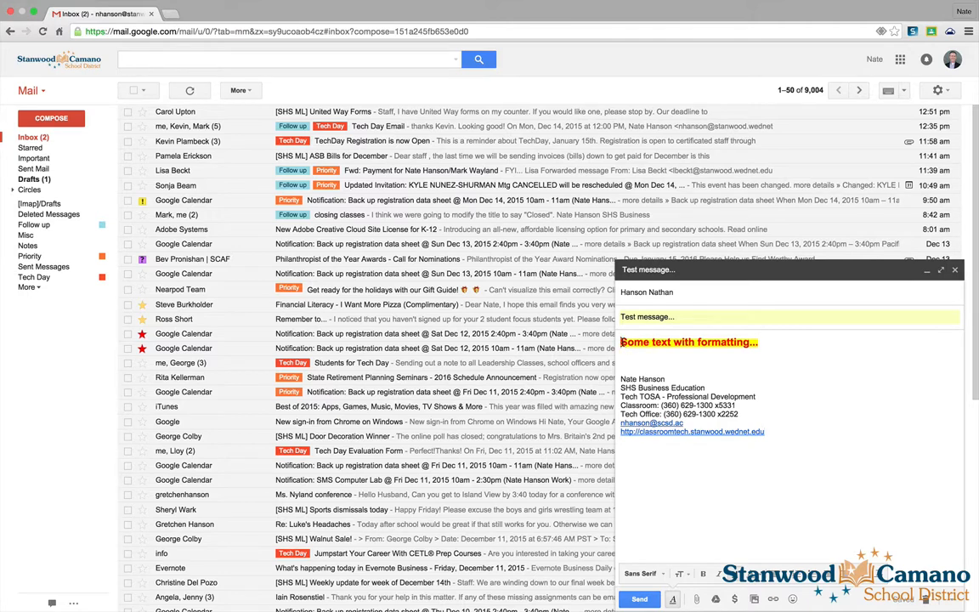
pyautogui.moveTo(621, 341); pyautogui.dragTo(776, 347)
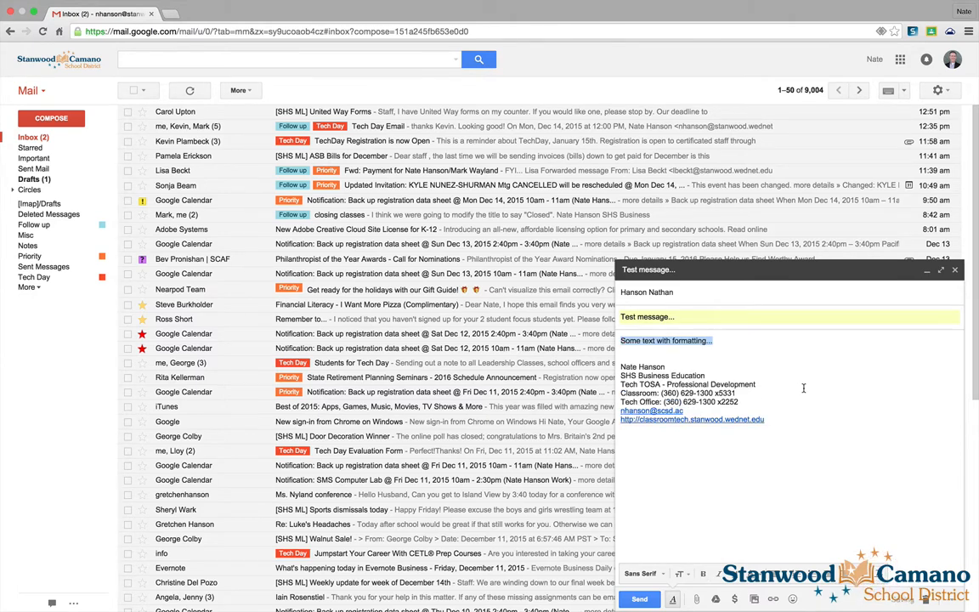
pyautogui.click(735, 343)
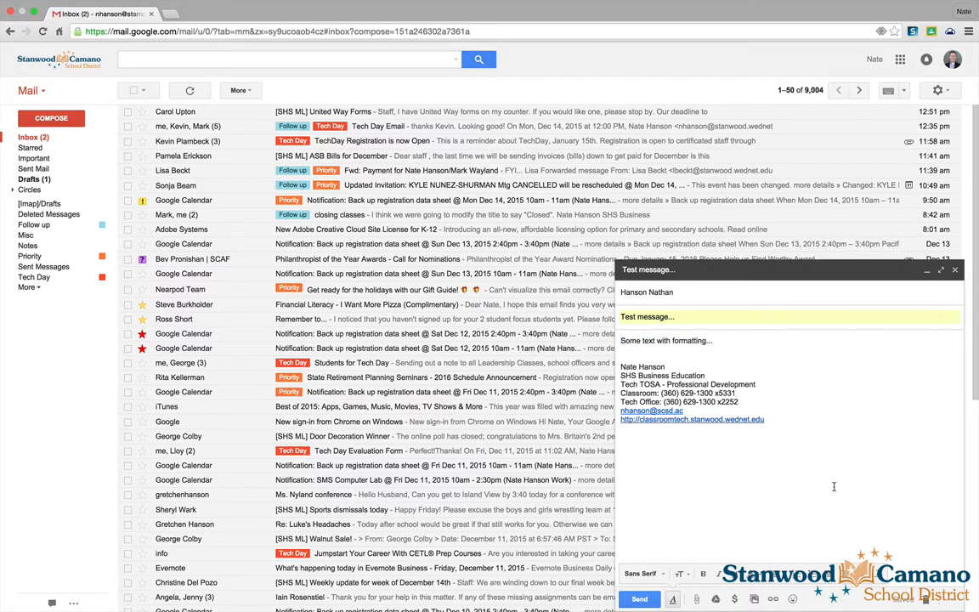
pyautogui.click(697, 599)
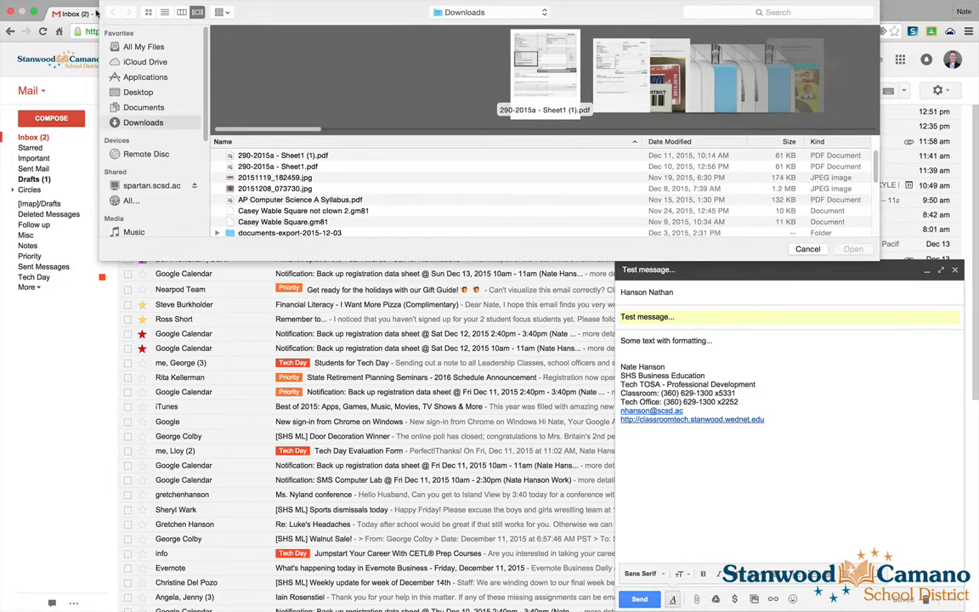
pyautogui.click(808, 248)
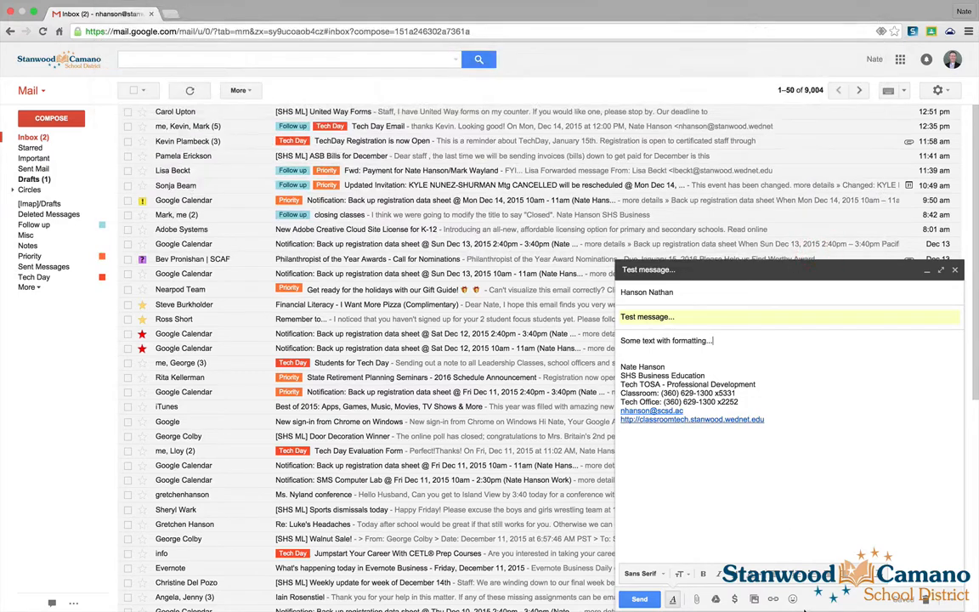
pyautogui.click(716, 600)
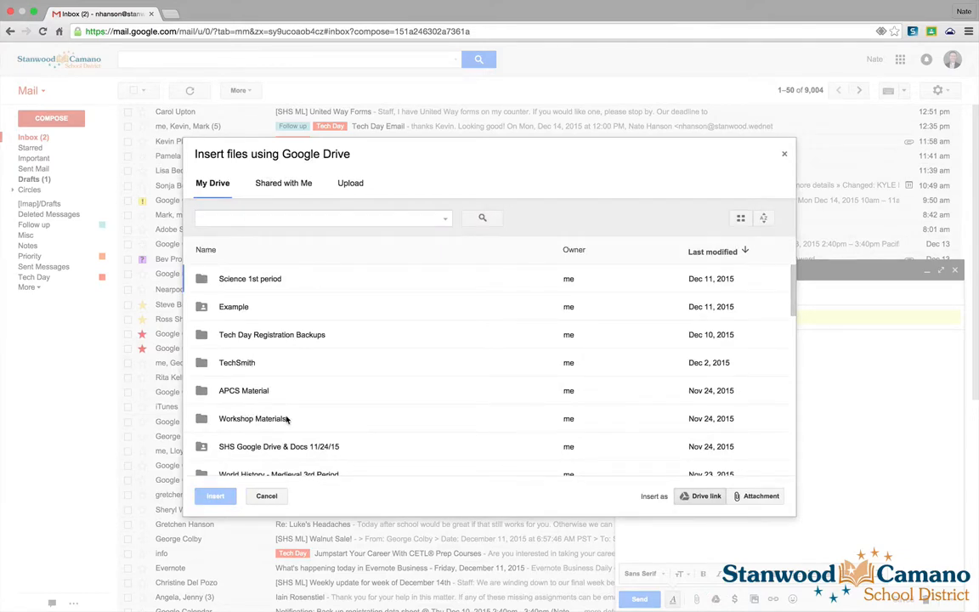
pyautogui.doubleClick(258, 417)
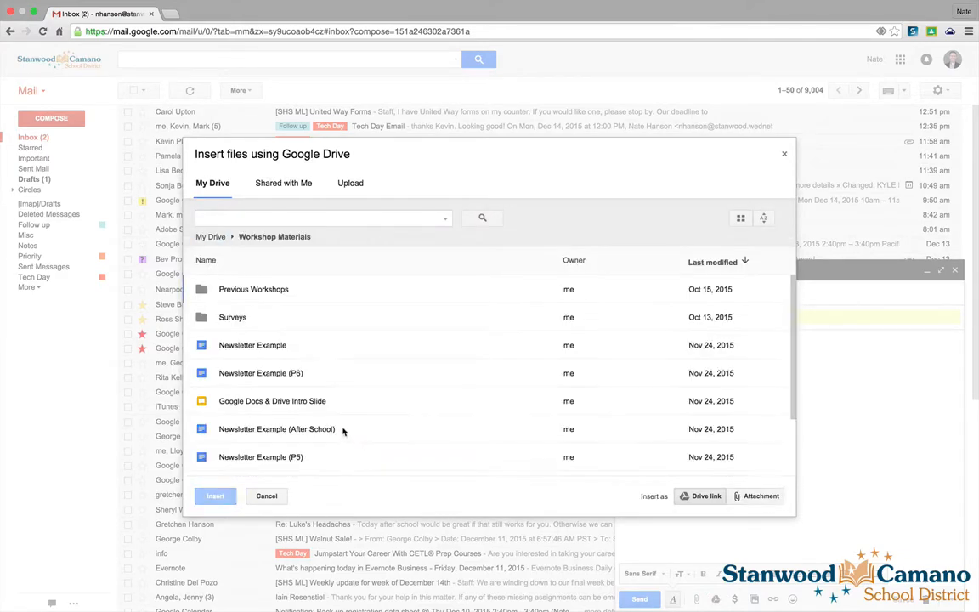
pyautogui.click(209, 344)
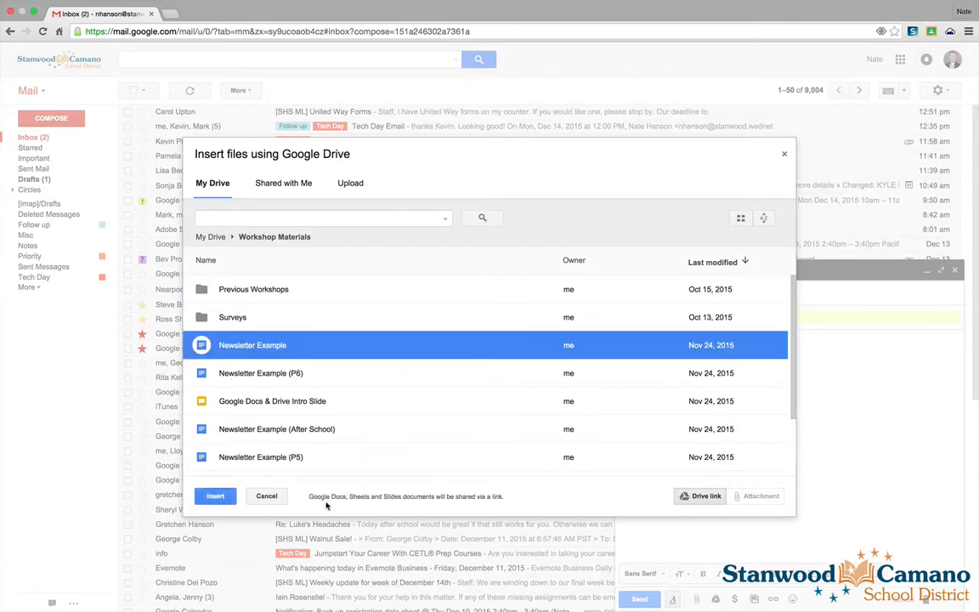
pyautogui.click(264, 495)
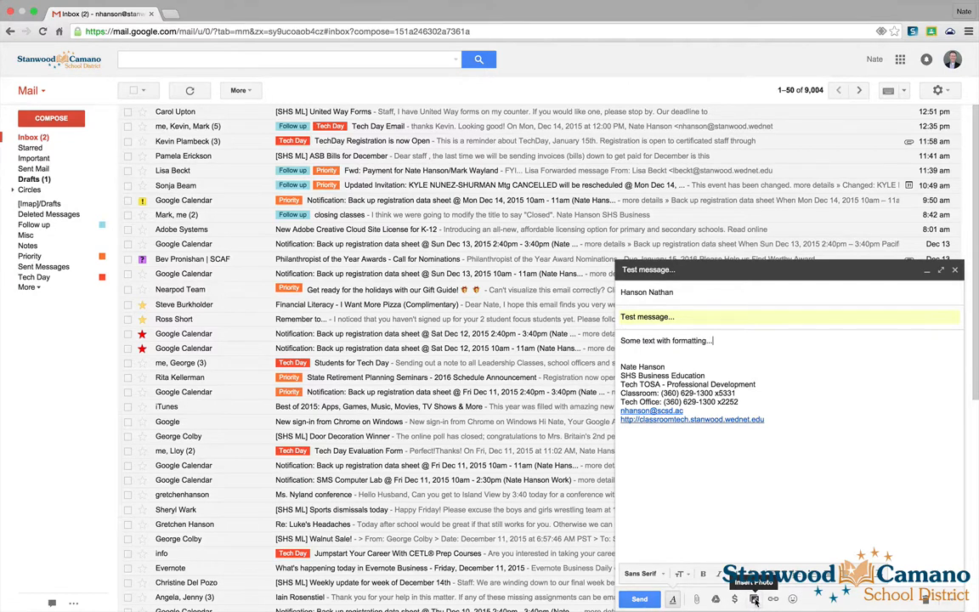
pyautogui.click(754, 600)
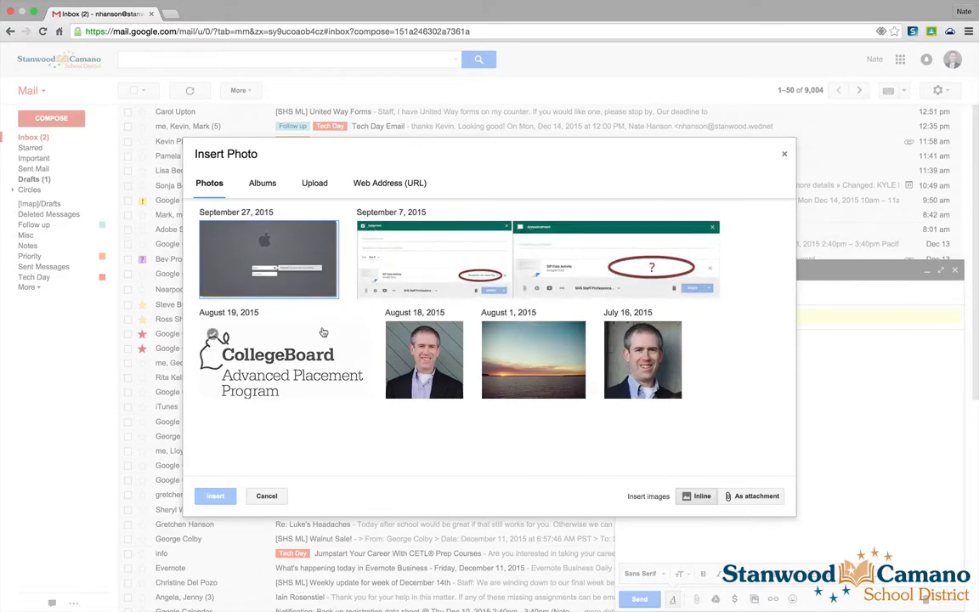
pyautogui.click(312, 187)
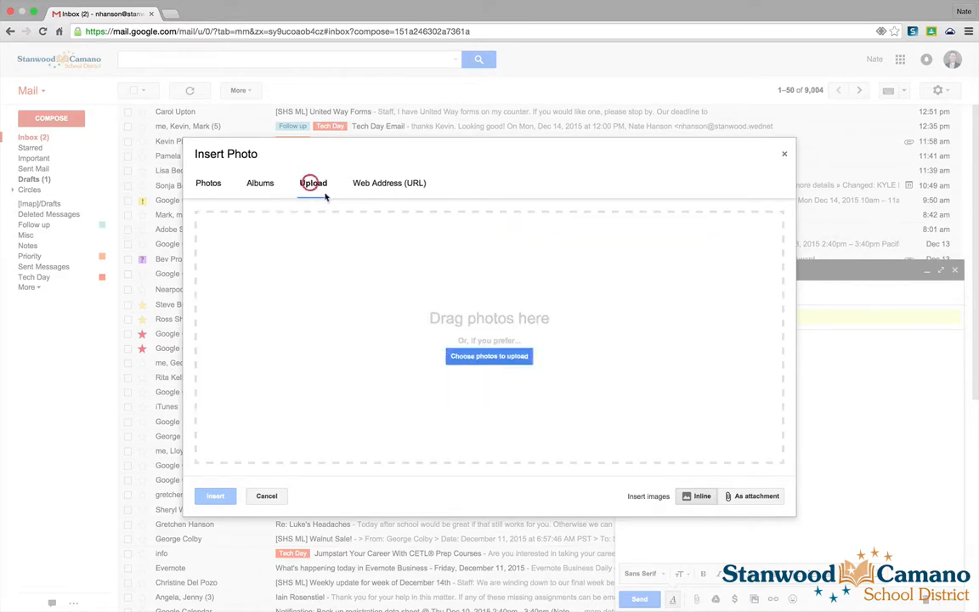
pyautogui.click(361, 187)
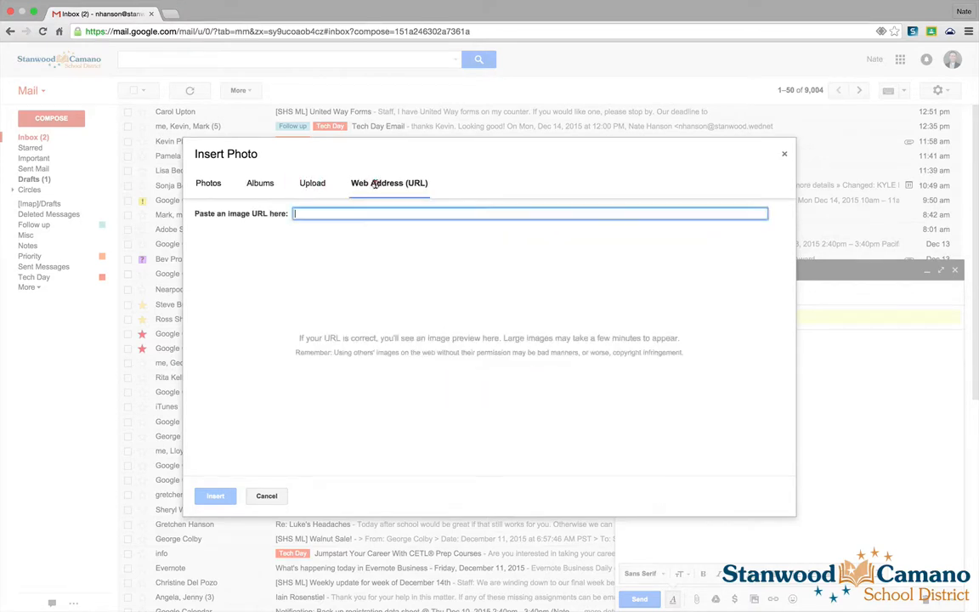
pyautogui.click(784, 154)
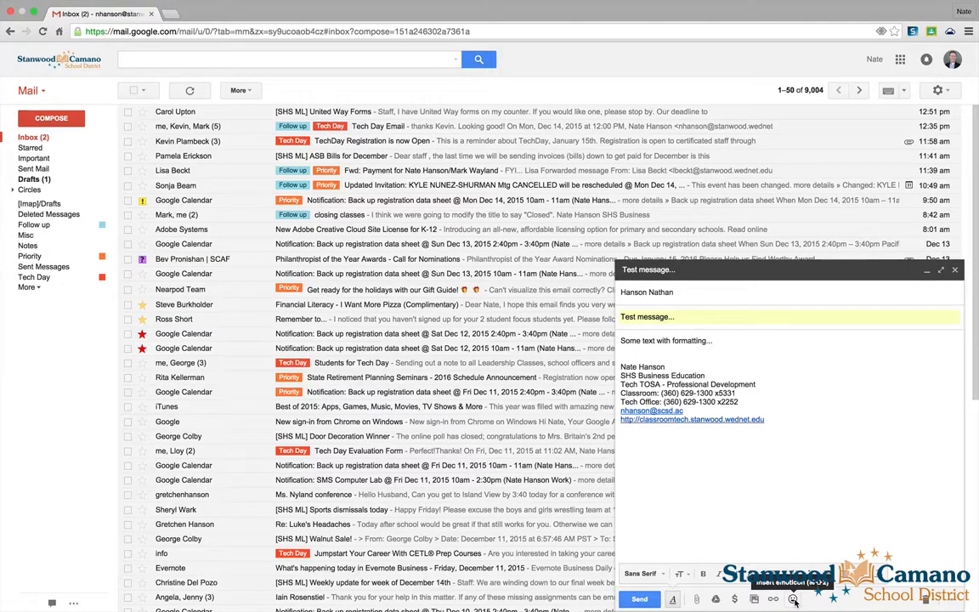
# - Add a smiley emoji after 'Some text with formatting...'
pyautogui.click(792, 599)
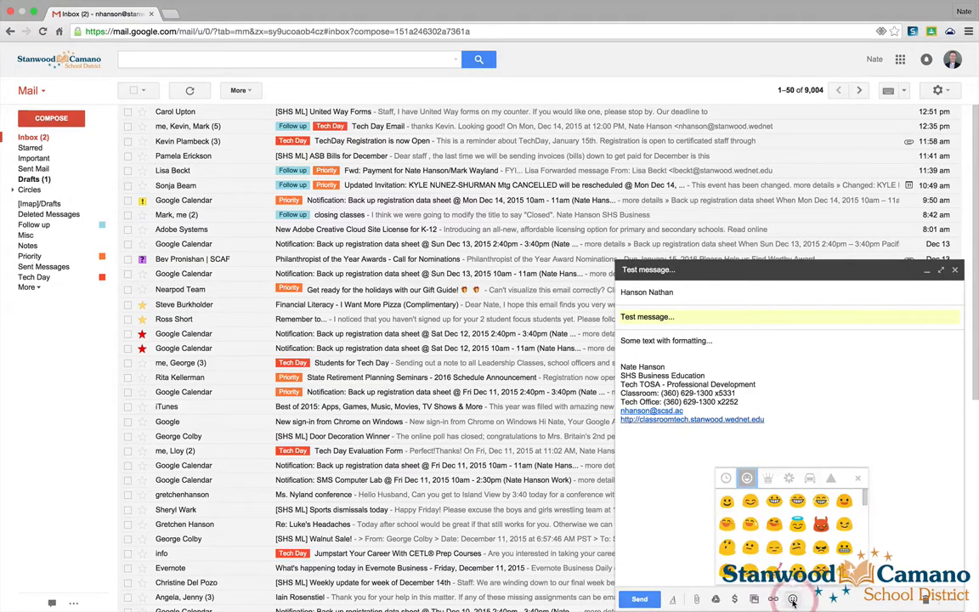
pyautogui.click(727, 503)
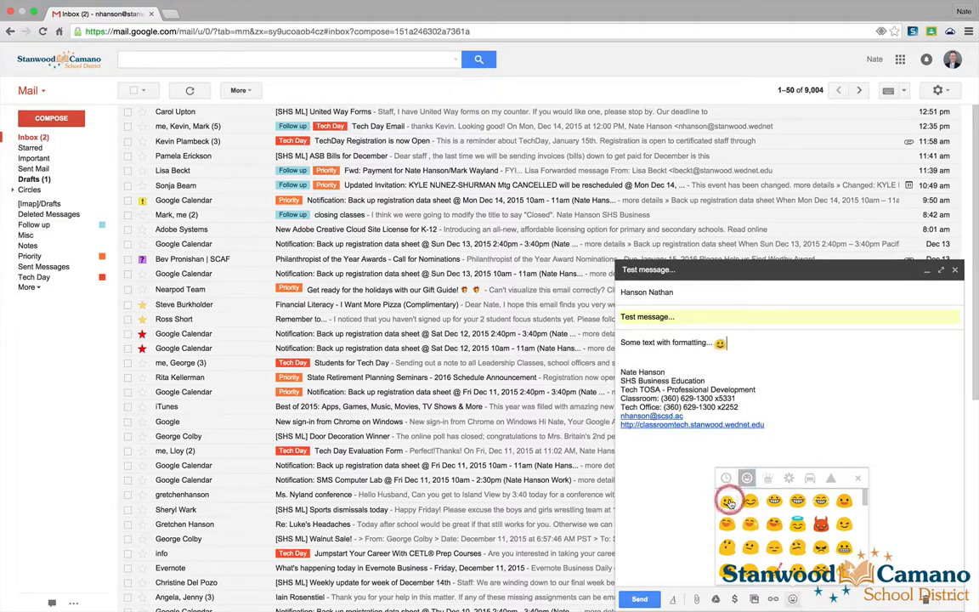
pyautogui.click(860, 481)
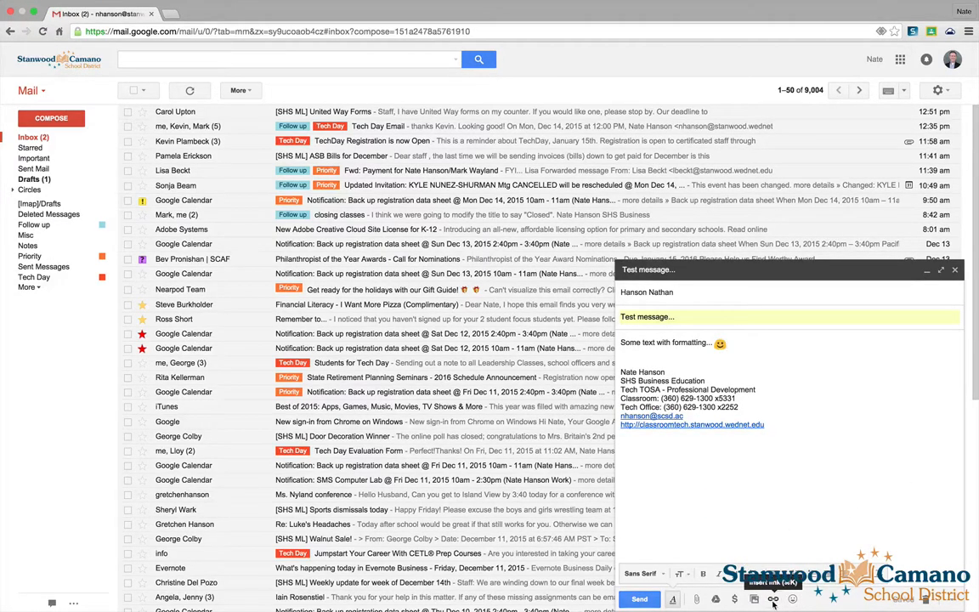
pyautogui.press('Return')
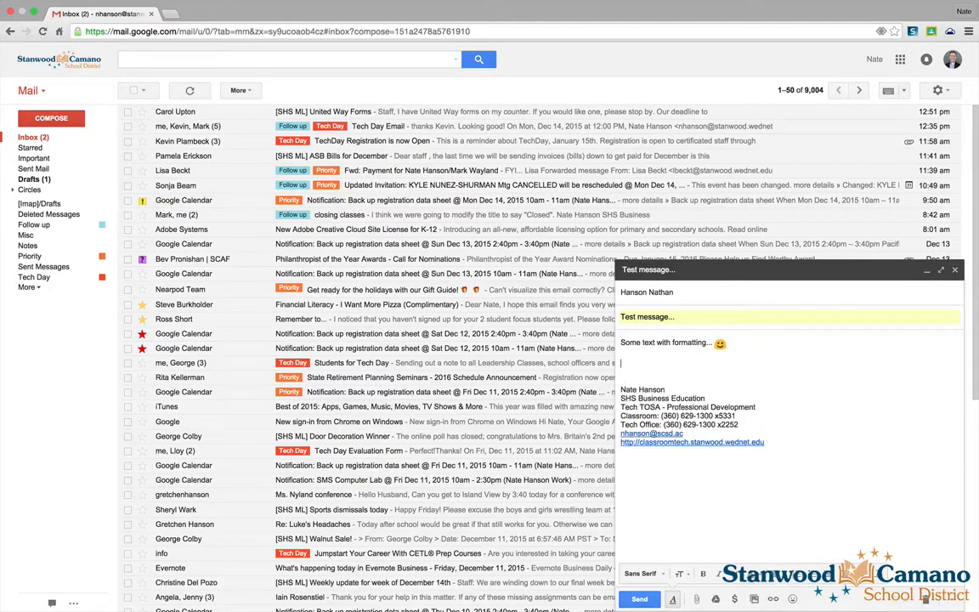
pyautogui.write('www.cnn.com')
pyautogui.press('Return')
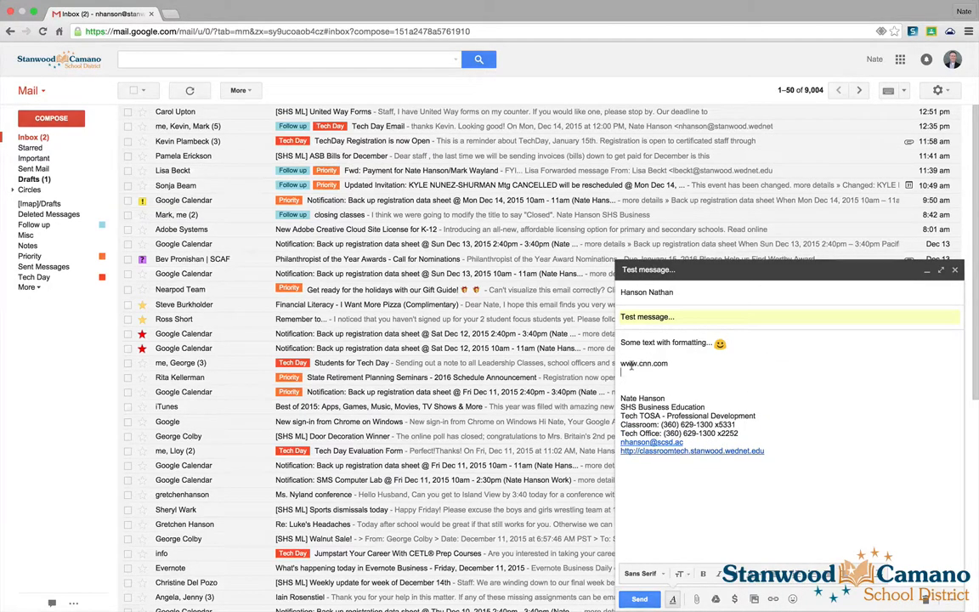
pyautogui.moveTo(621, 363); pyautogui.dragTo(669, 363)
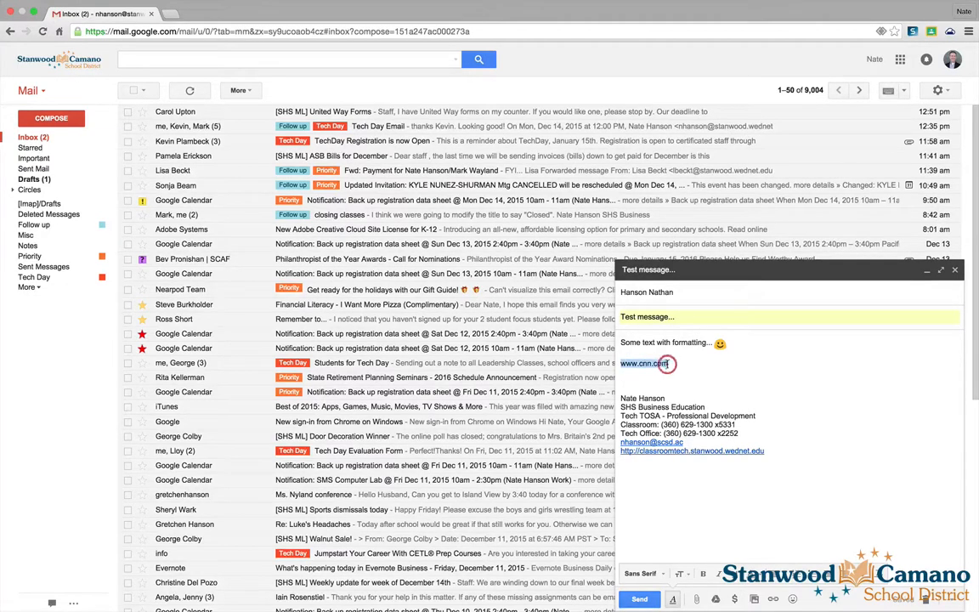
pyautogui.click(773, 600)
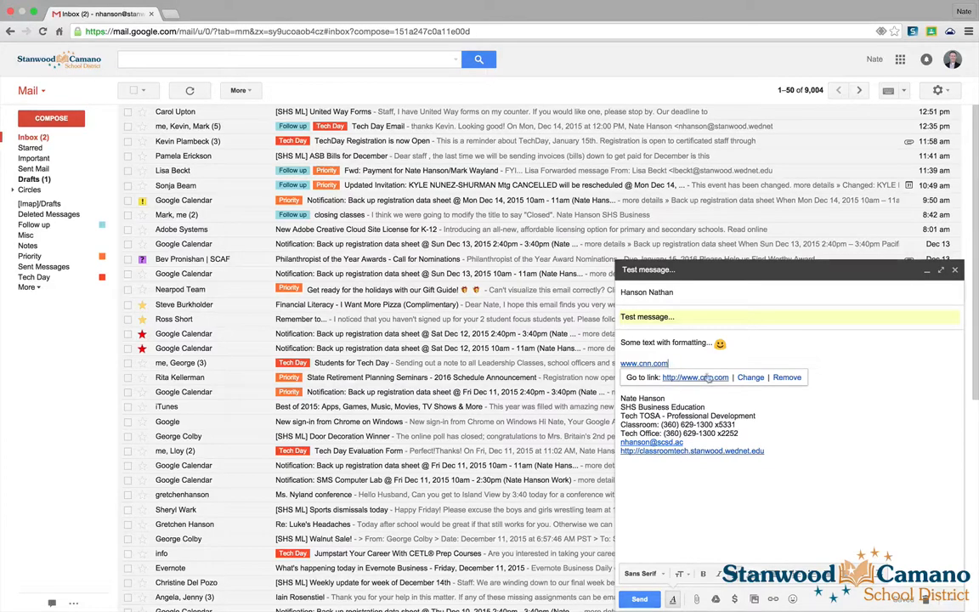
pyautogui.click(757, 367)
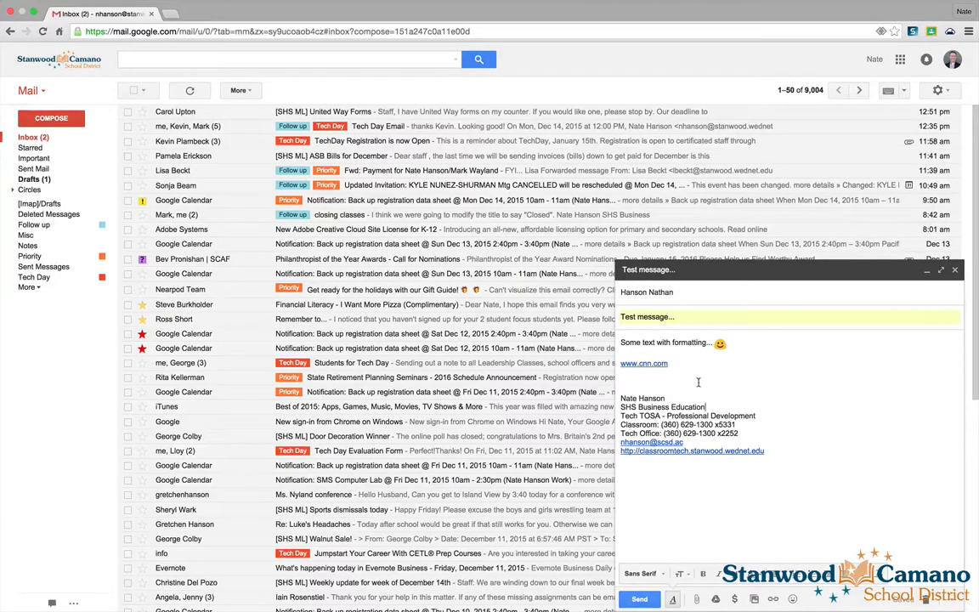
pyautogui.click(654, 363)
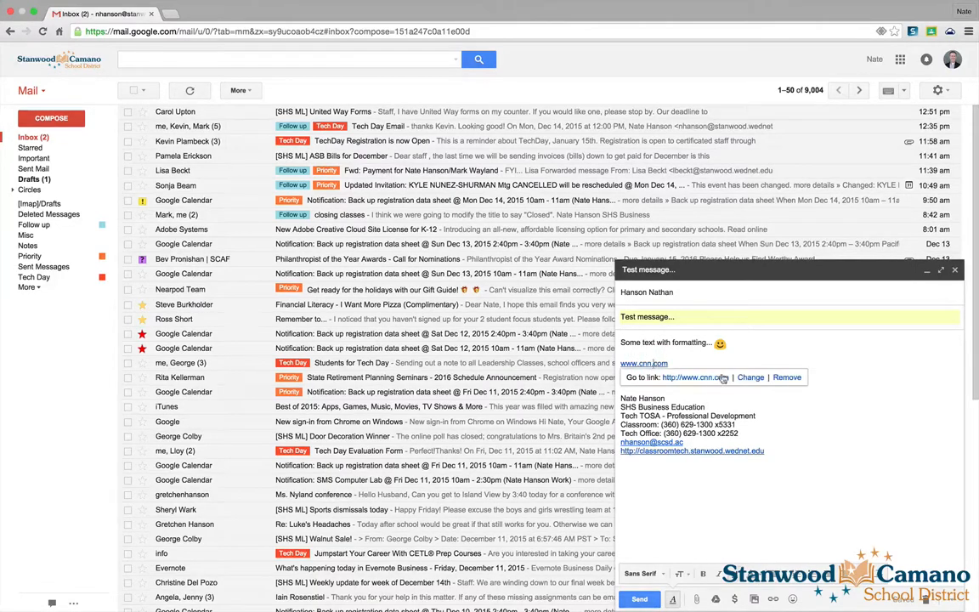
# - Change the cnn.com link's display text to 'Click this link!', keeping its web address
pyautogui.click(751, 379)
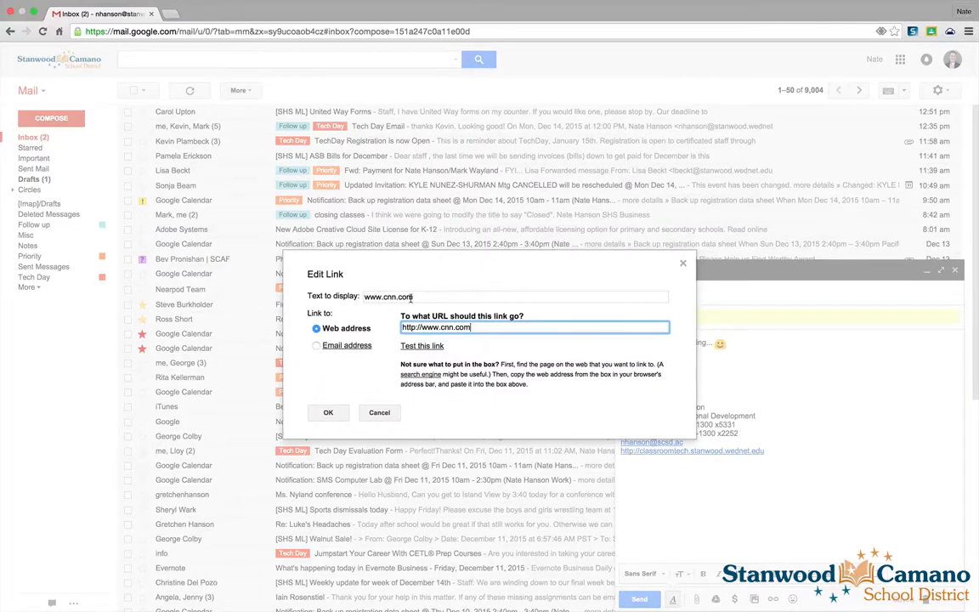
pyautogui.moveTo(419, 297); pyautogui.dragTo(348, 296)
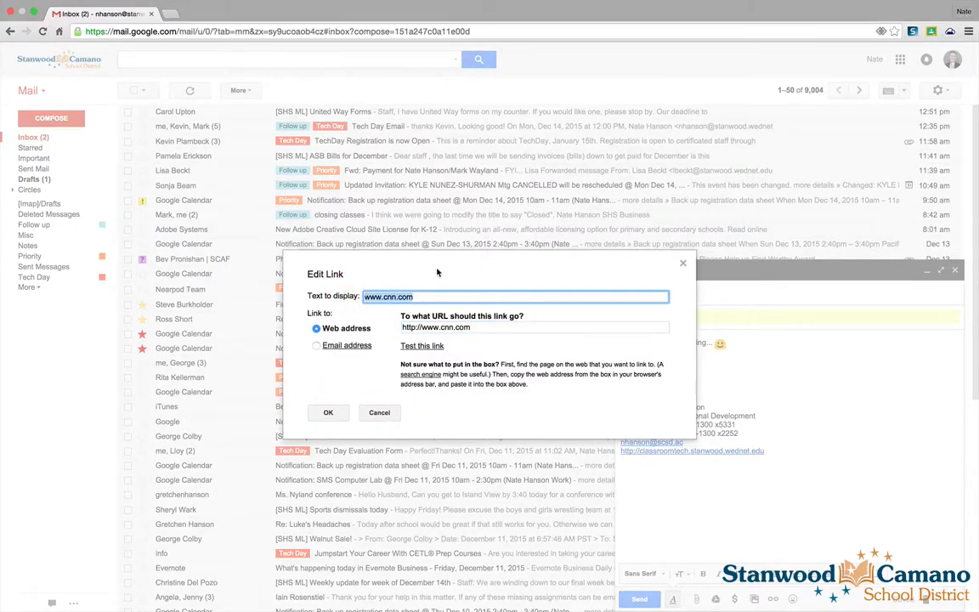
pyautogui.write('Click this link!')
pyautogui.click(318, 346)
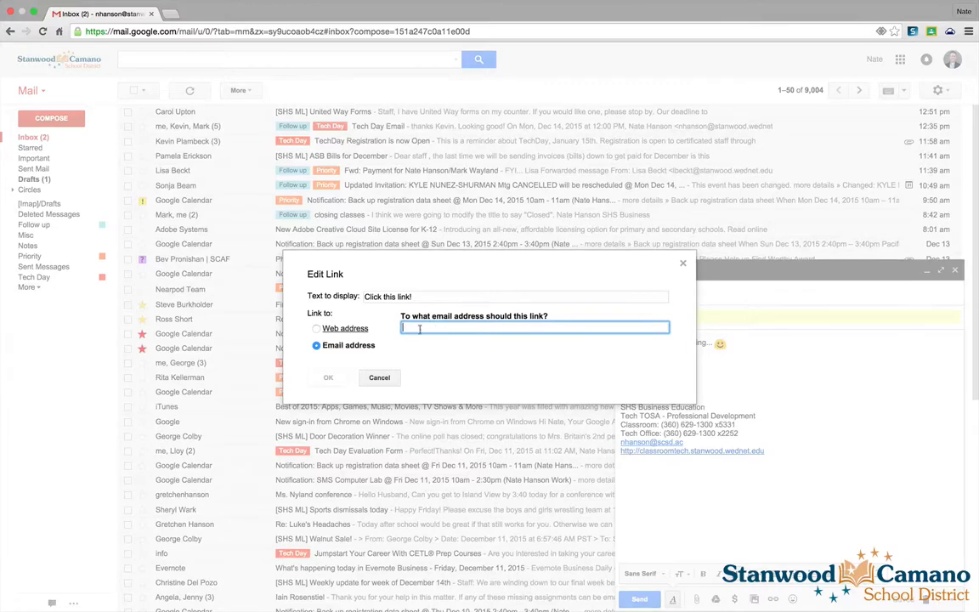
pyautogui.click(316, 329)
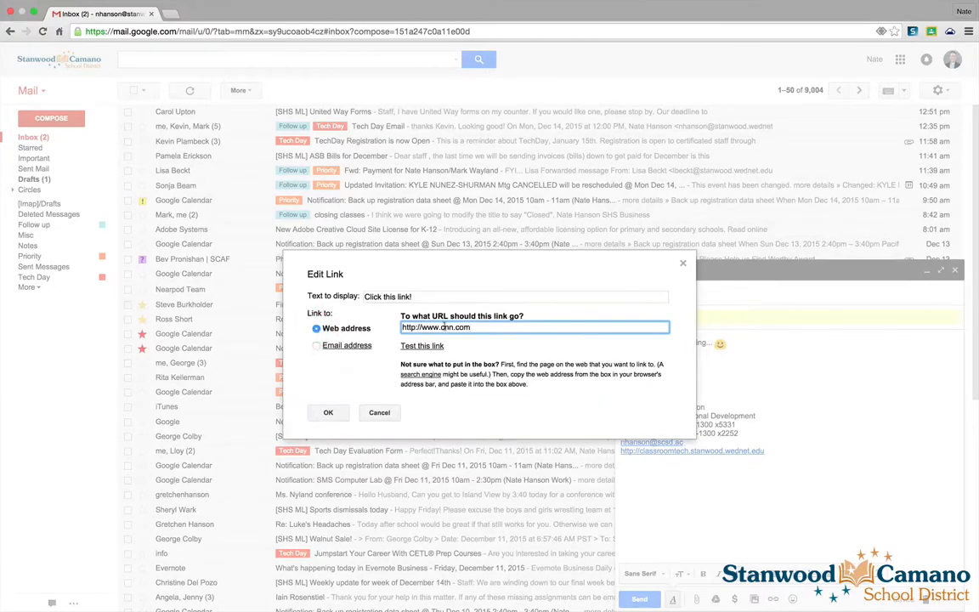
pyautogui.hotkey('shift', 'Tab')
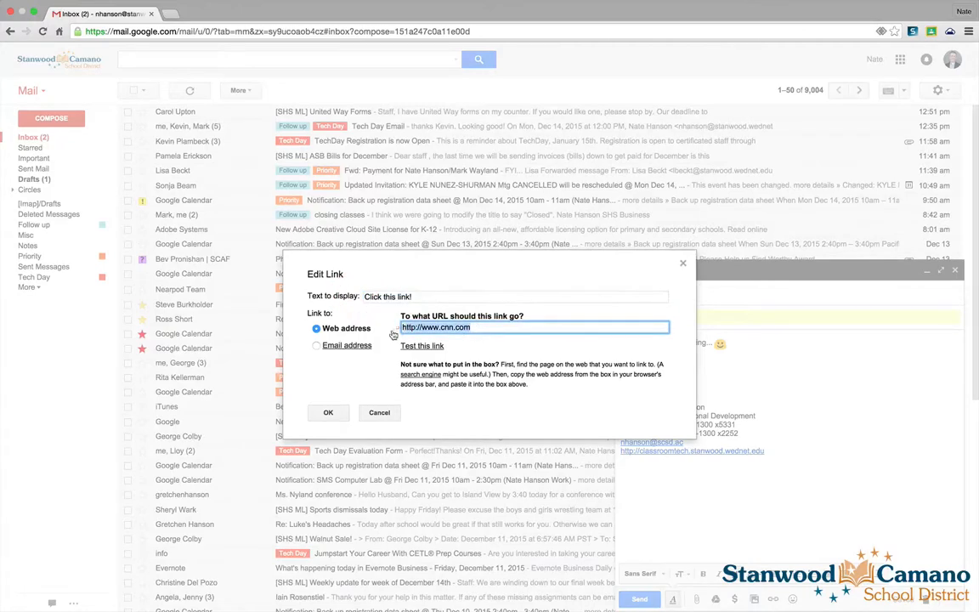
pyautogui.click(328, 412)
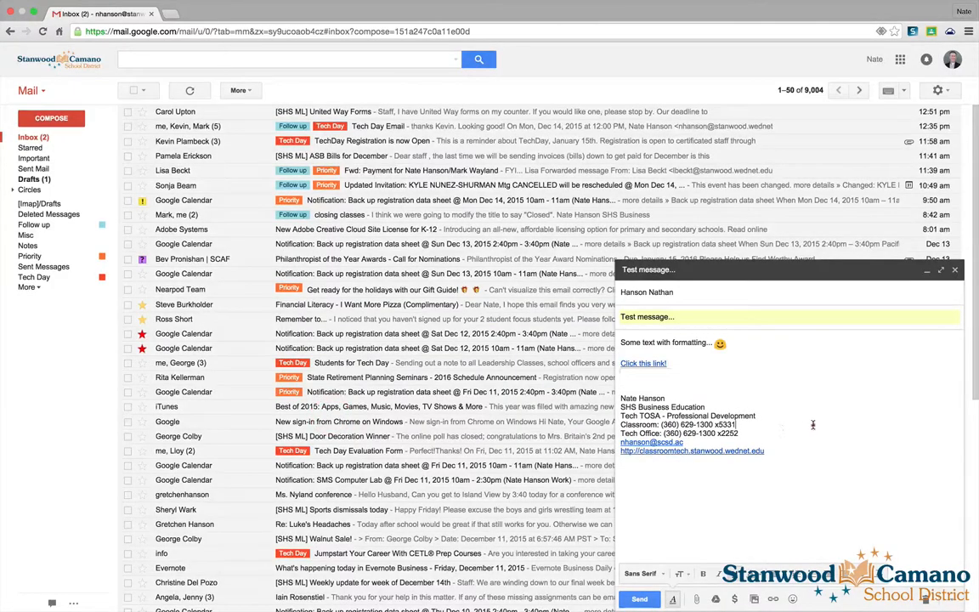
pyautogui.click(731, 382)
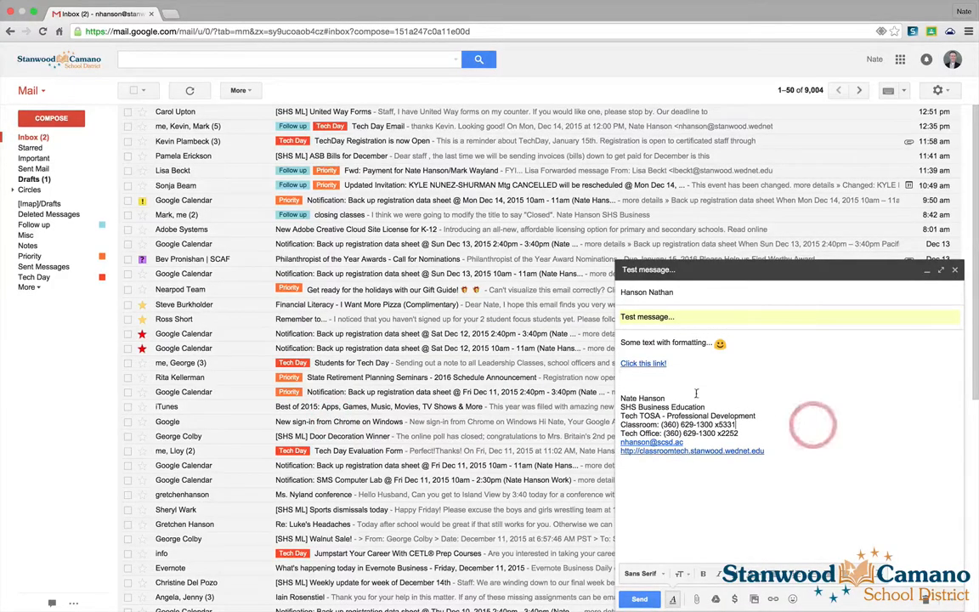
# - Make the word 'formatting' in the first body line a link to npr.org
pyautogui.click(643, 364)
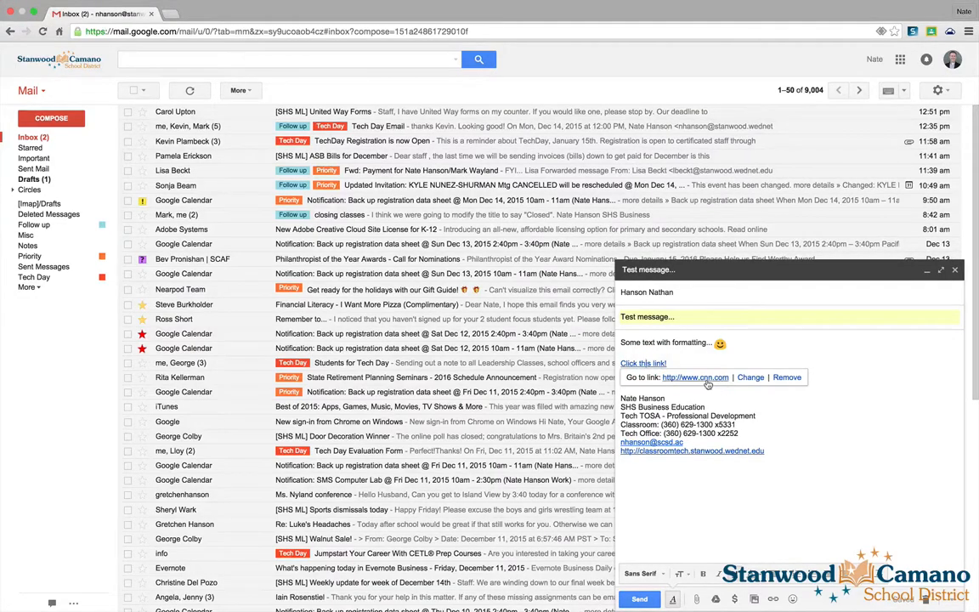
pyautogui.click(744, 395)
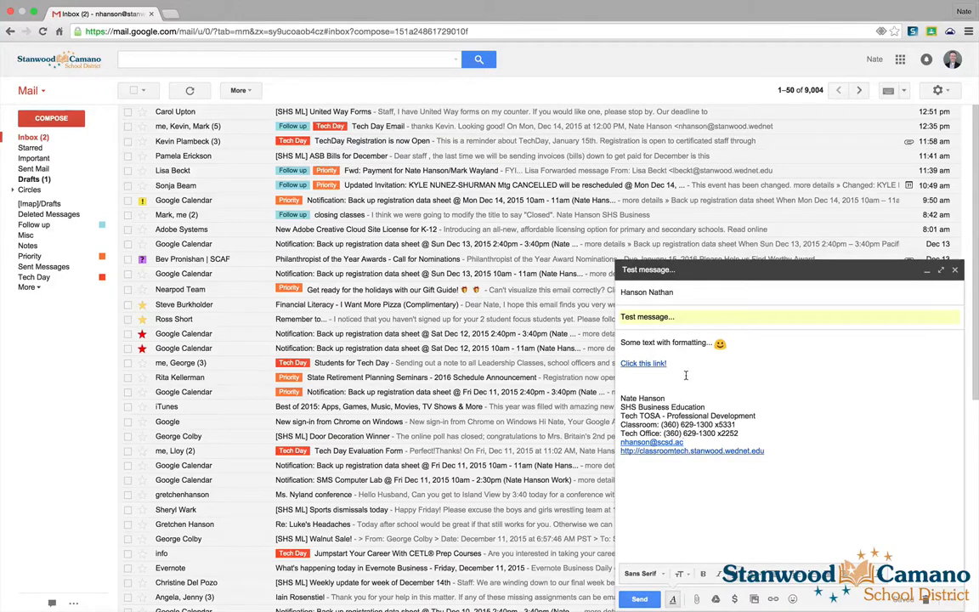
pyautogui.doubleClick(683, 343)
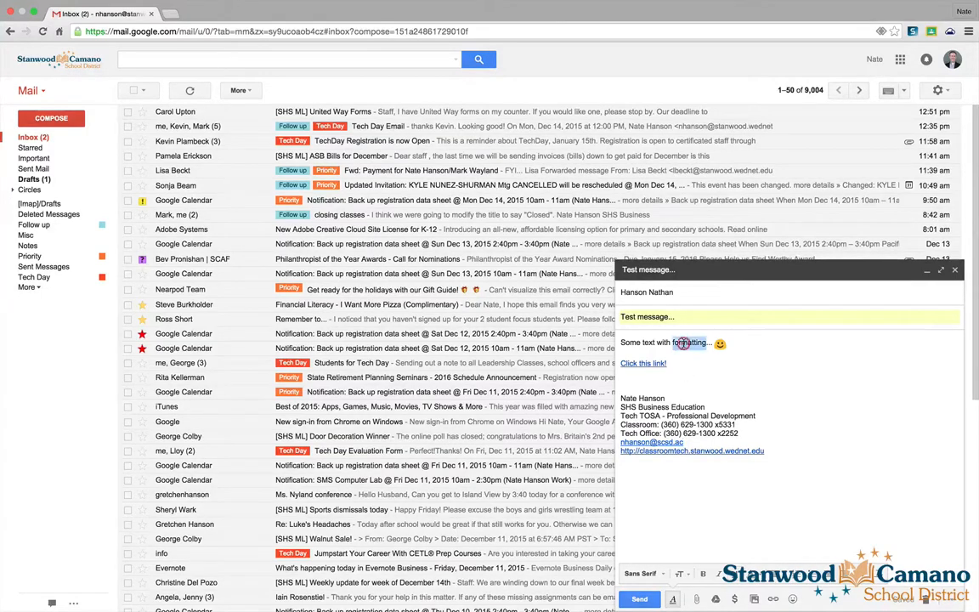
pyautogui.click(773, 599)
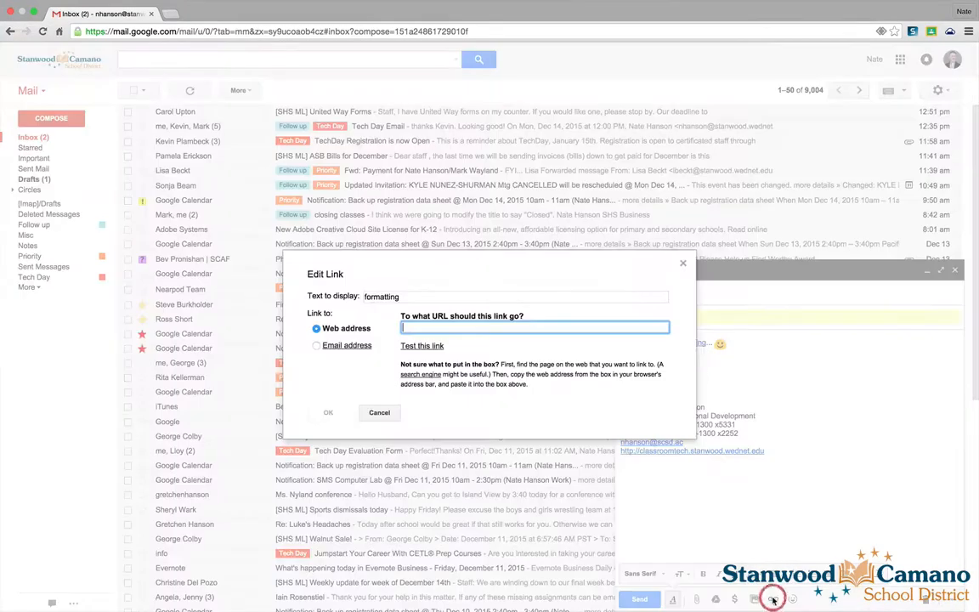
pyautogui.doubleClick(407, 297)
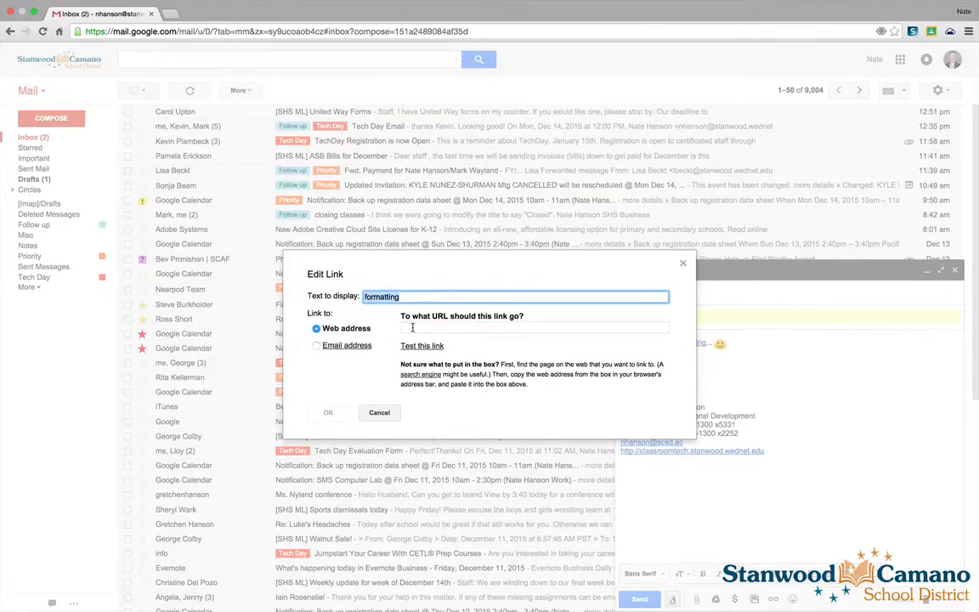
pyautogui.click(412, 327)
pyautogui.write('npr.org')
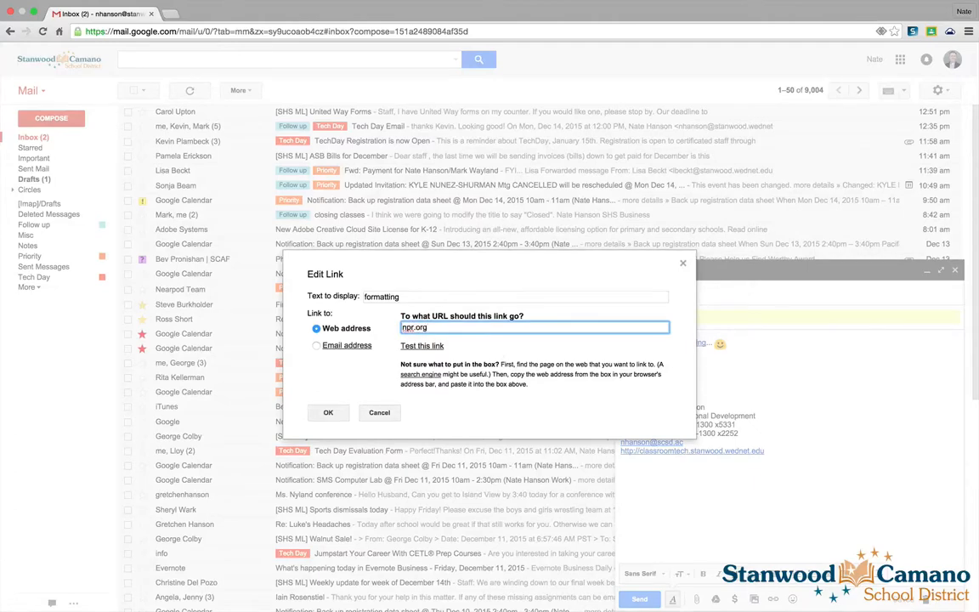
pyautogui.click(328, 412)
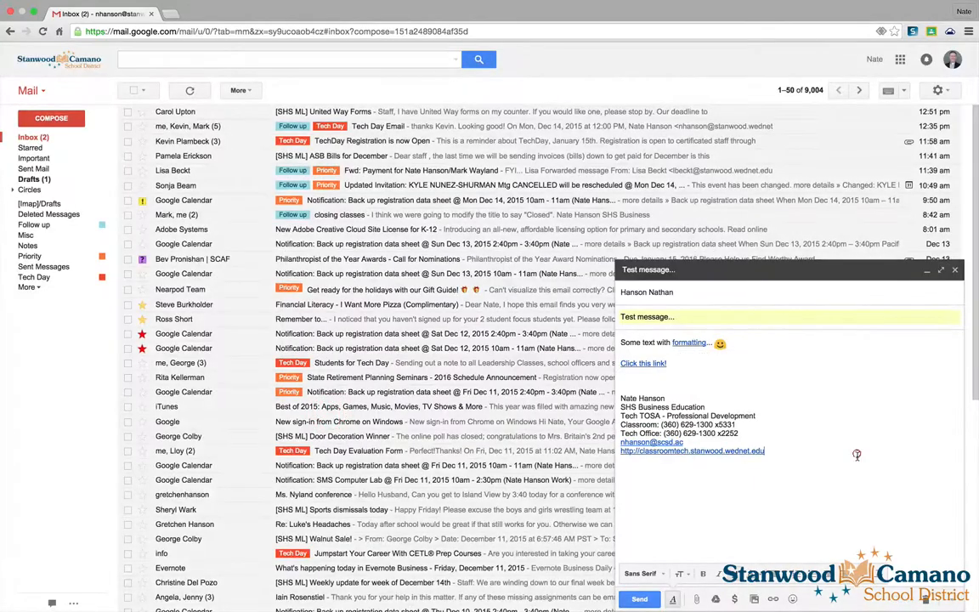
pyautogui.click(694, 343)
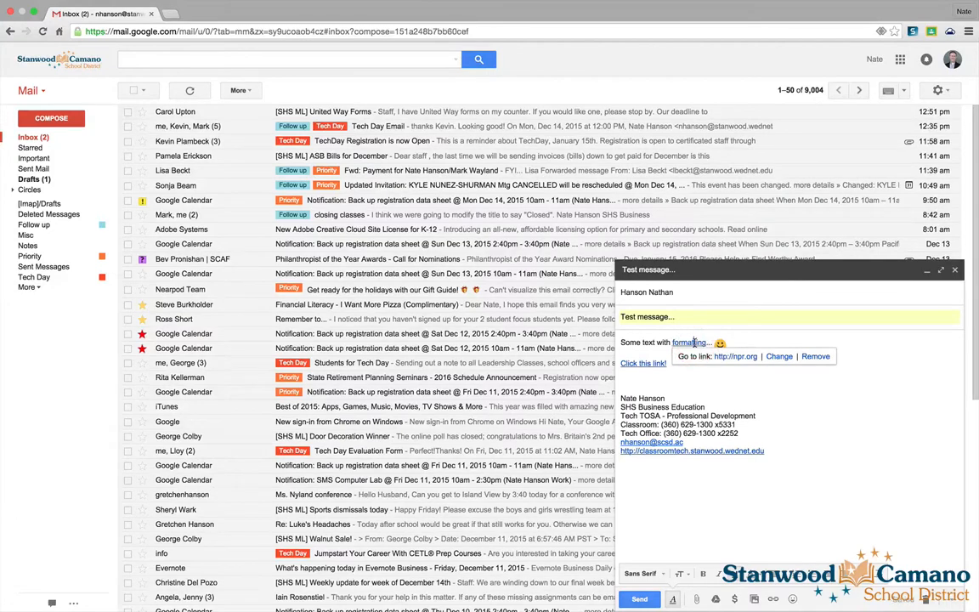
# - Dismiss the link preview, then save and close the 'Test message...' draft
pyautogui.click(848, 426)
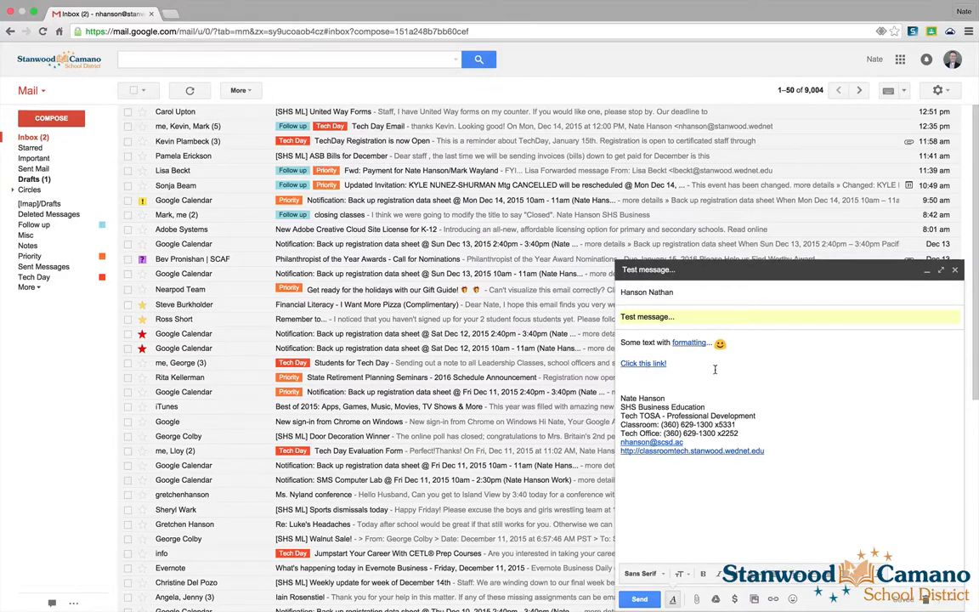
pyautogui.click(956, 271)
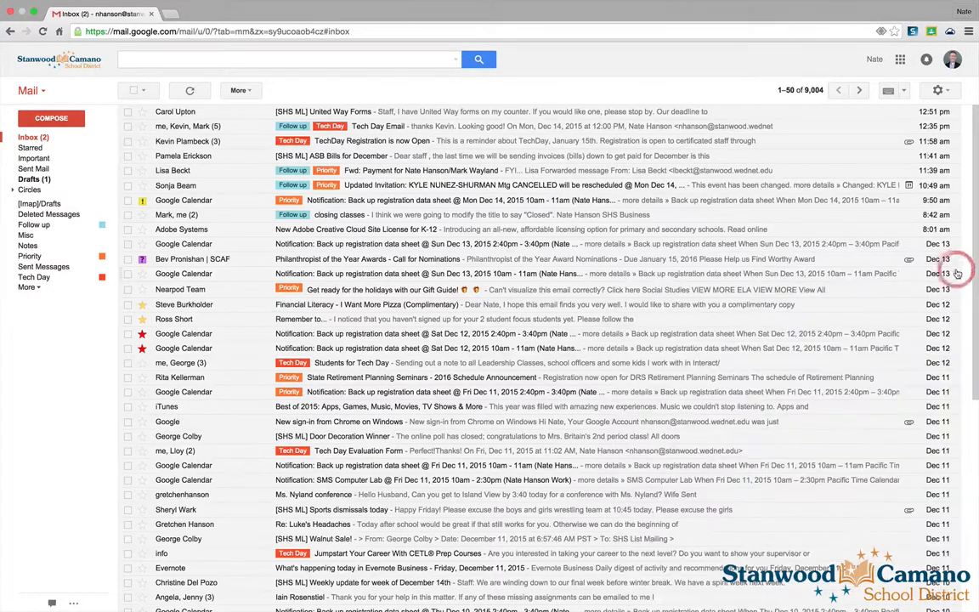
# - Go to the Drafts folder and reopen the 'Test message...' draft
pyautogui.click(27, 180)
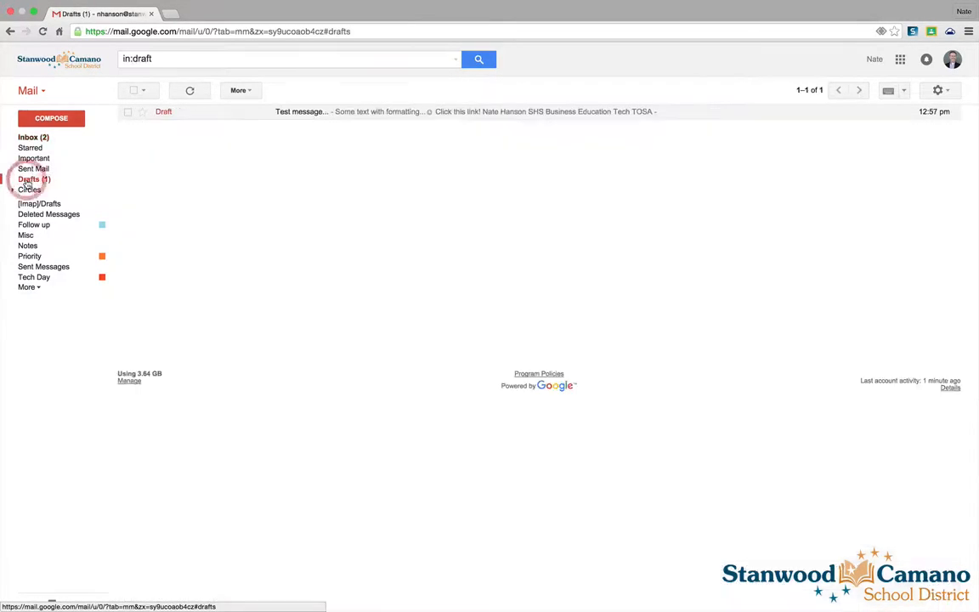
pyautogui.click(299, 111)
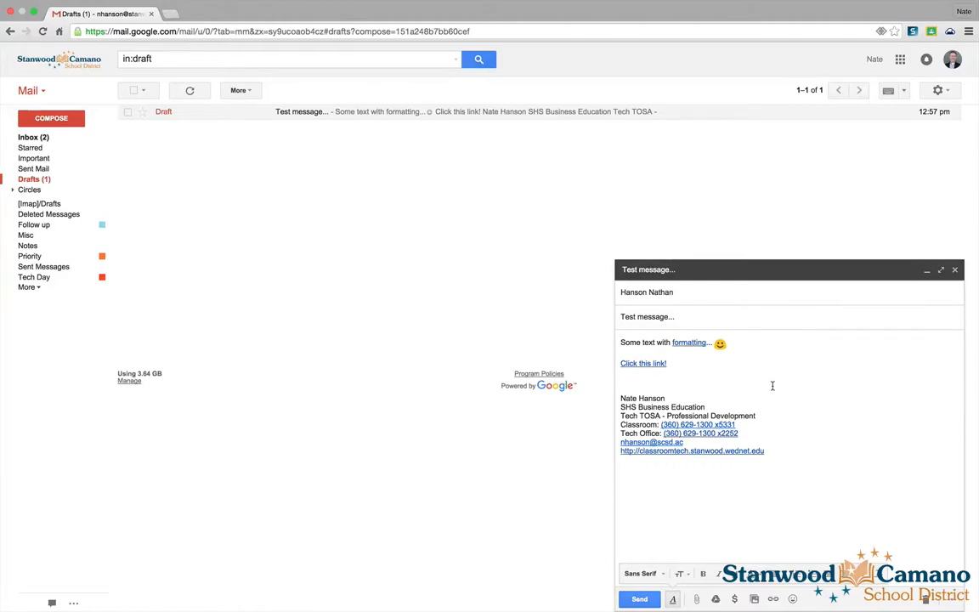
pyautogui.click(952, 601)
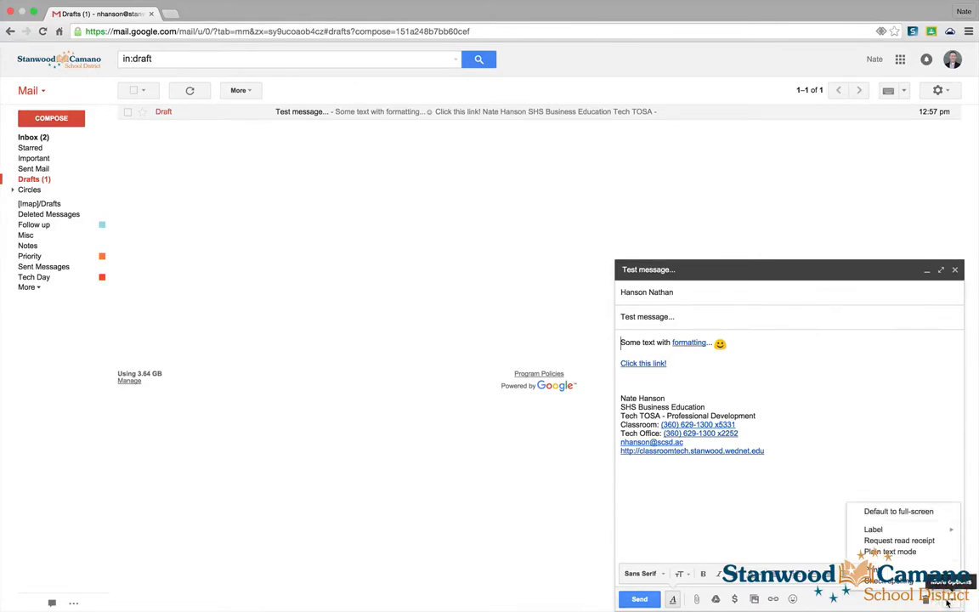
pyautogui.moveTo(909, 533)
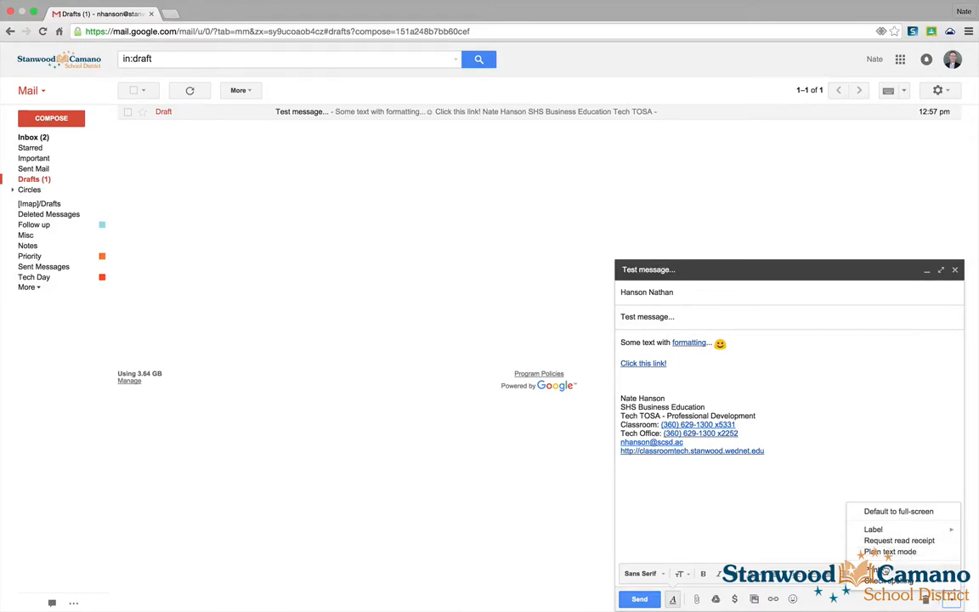
pyautogui.click(887, 582)
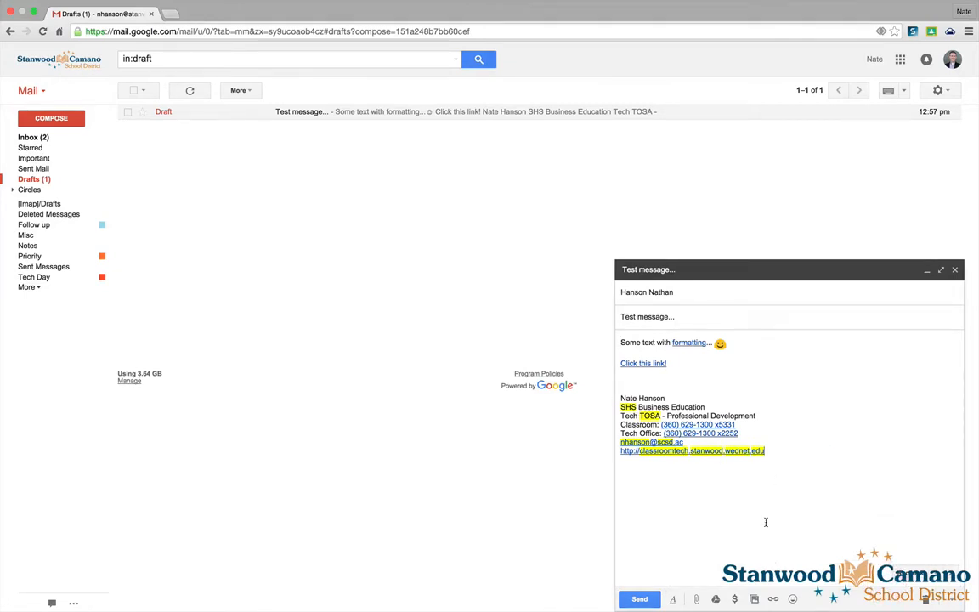
pyautogui.click(894, 474)
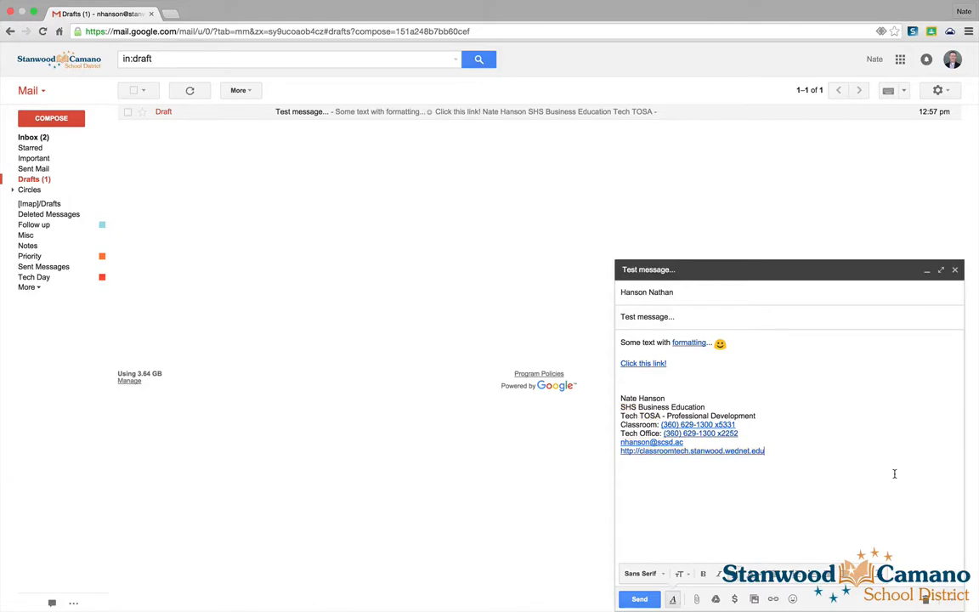